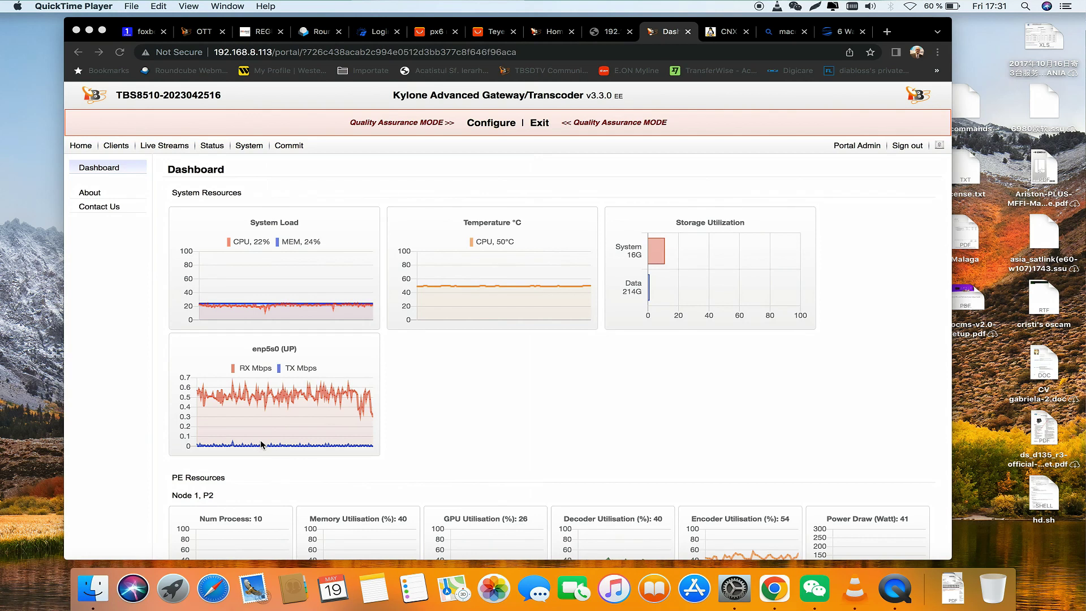
Step: Examine the dashboard's system resource graphs and the PE resource graphs for Nodes 1, 2 and 3
{"action": "scroll", "coordinate": [261, 444], "scroll_direction": "down", "scroll_amount": 10}
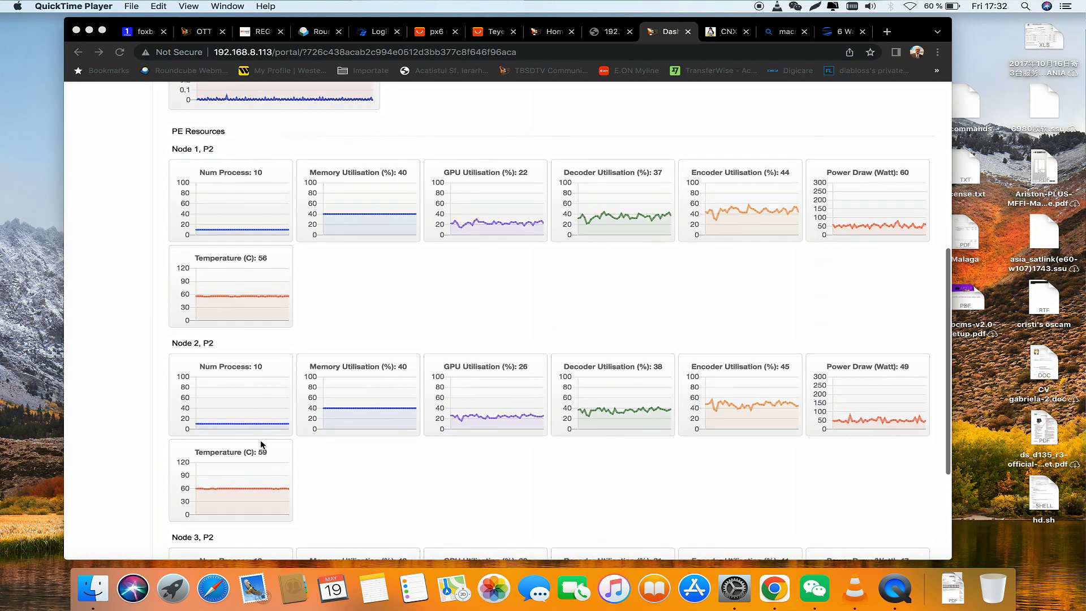
{"action": "scroll", "coordinate": [261, 439], "scroll_direction": "down", "scroll_amount": 3}
{"action": "scroll", "coordinate": [260, 440], "scroll_direction": "up", "scroll_amount": 3}
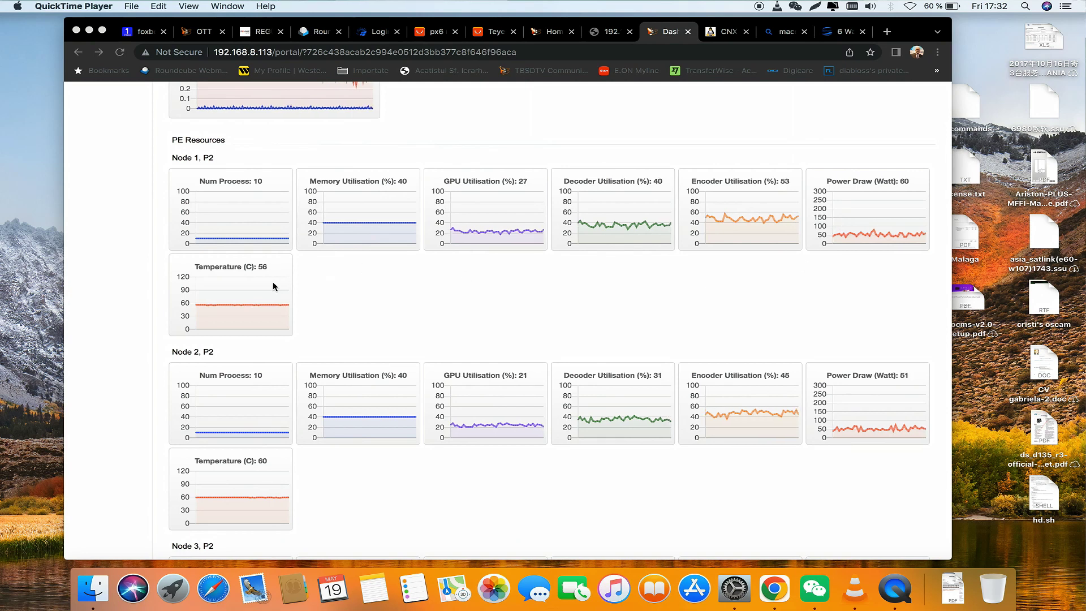
{"action": "scroll", "coordinate": [362, 294], "scroll_direction": "down", "scroll_amount": 5}
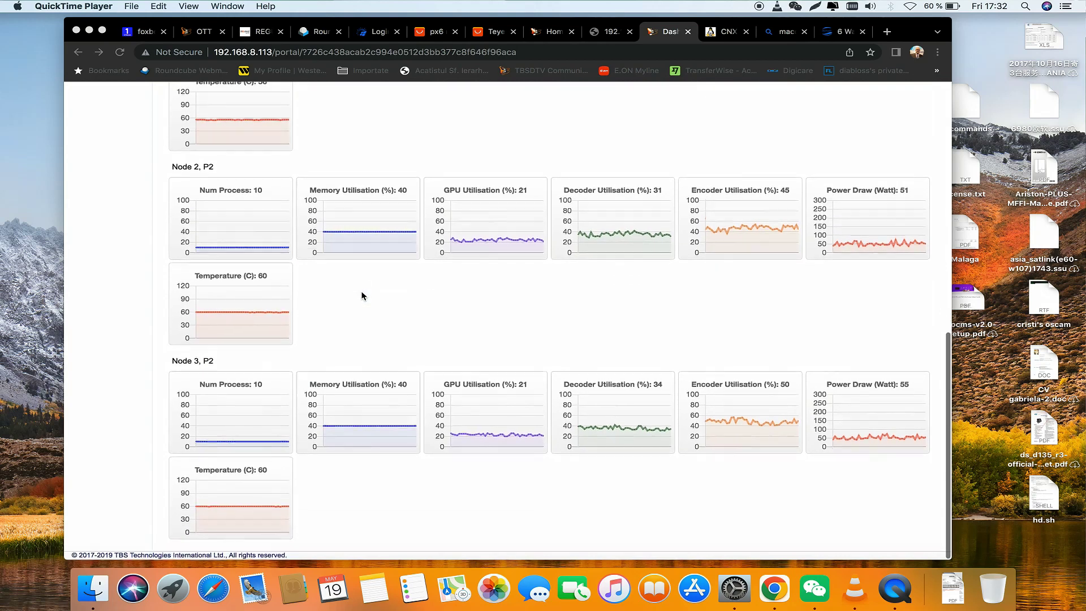
{"action": "scroll", "coordinate": [362, 294], "scroll_direction": "up", "scroll_amount": 10}
{"action": "scroll", "coordinate": [362, 294], "scroll_direction": "down", "scroll_amount": 5}
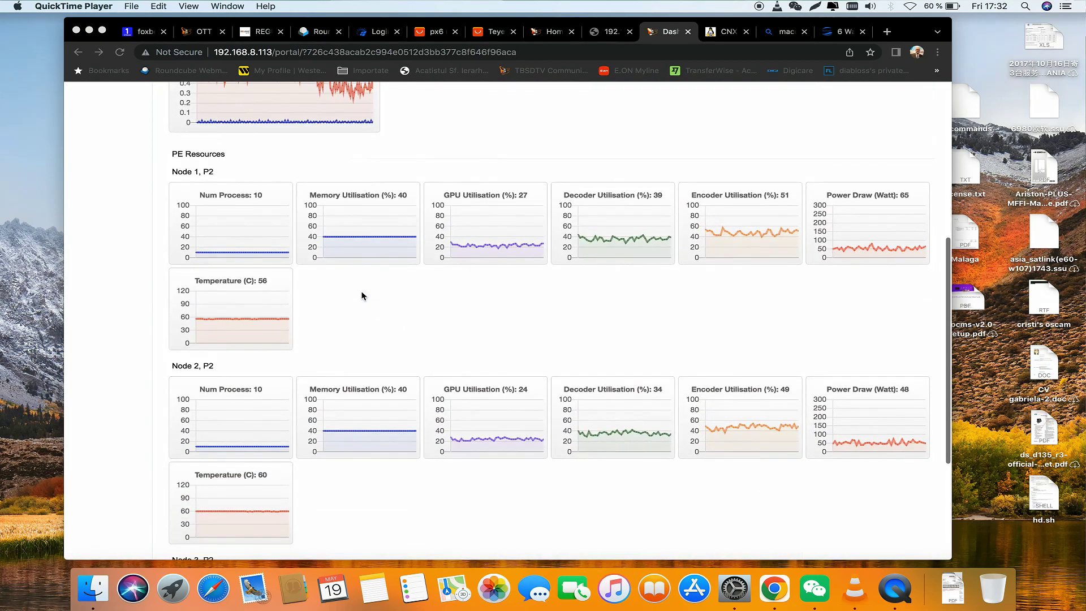
{"action": "scroll", "coordinate": [362, 296], "scroll_direction": "down", "scroll_amount": 1}
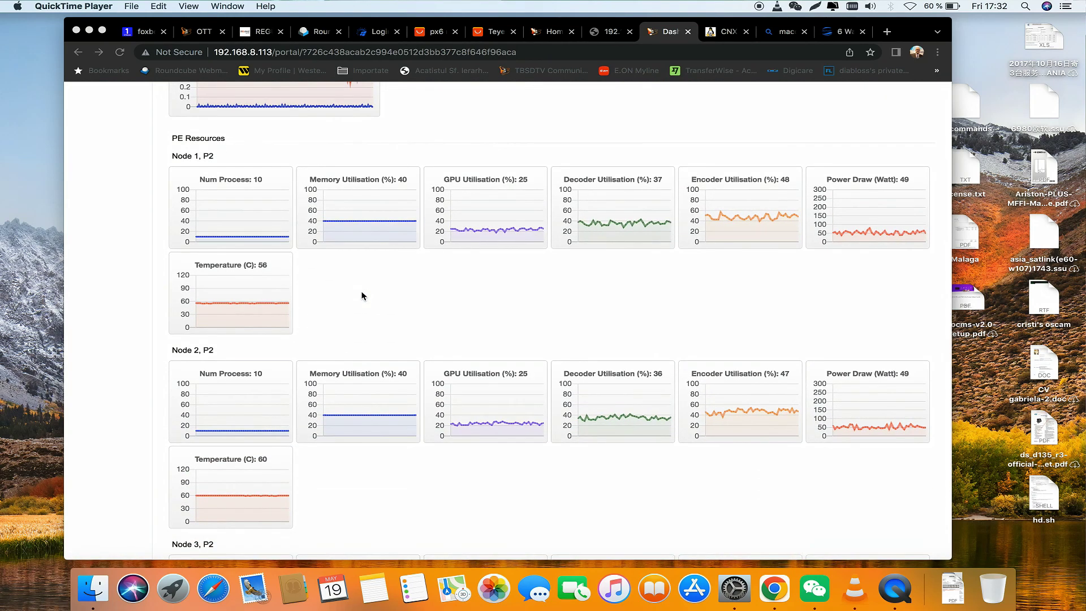
{"action": "scroll", "coordinate": [362, 296], "scroll_direction": "down", "scroll_amount": 4}
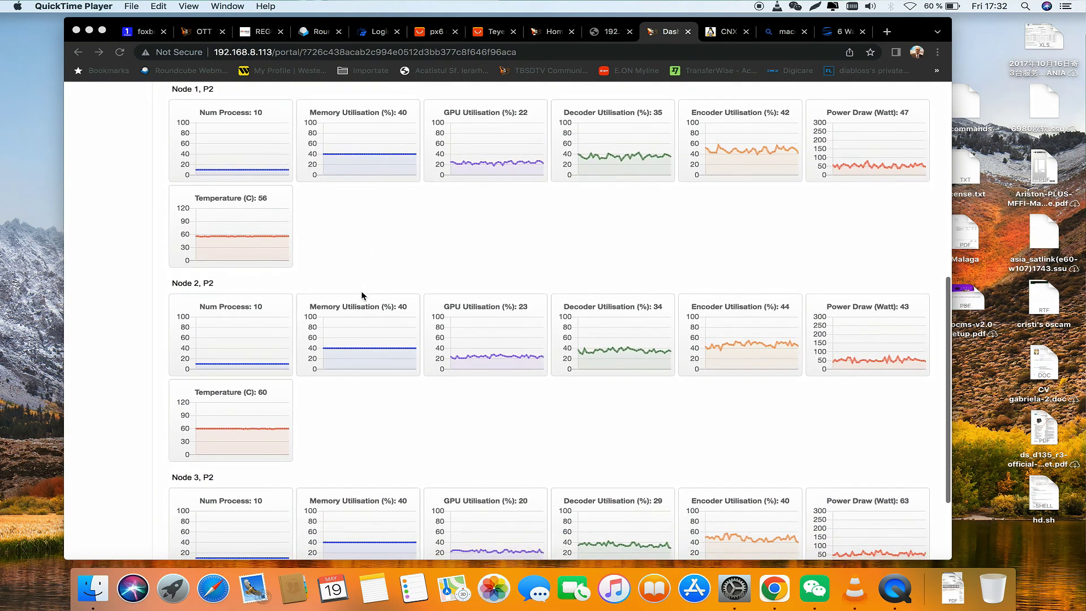
{"action": "scroll", "coordinate": [362, 296], "scroll_direction": "down", "scroll_amount": 3}
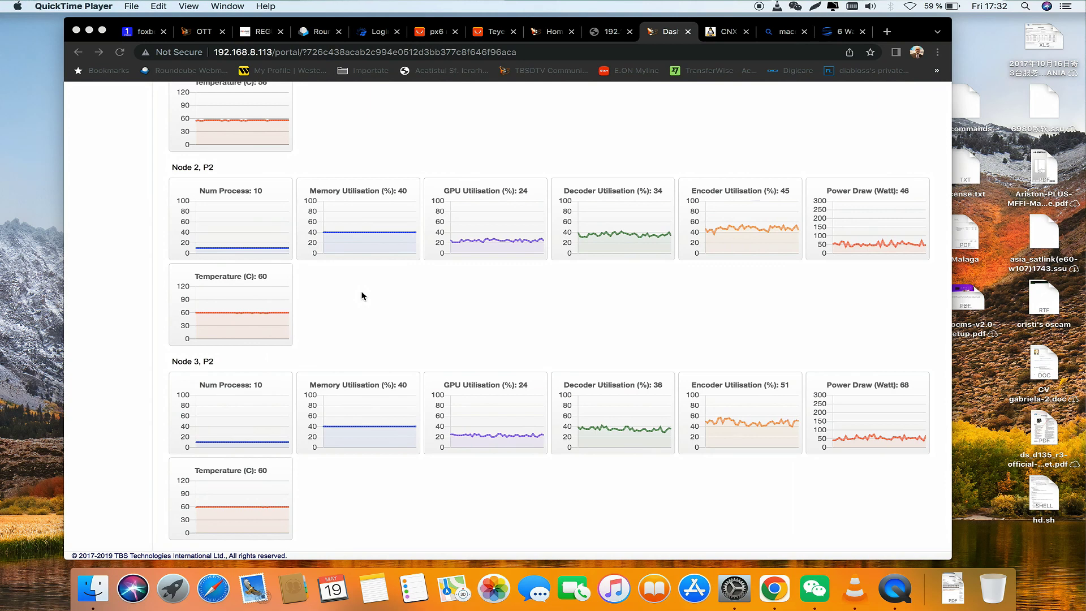
{"action": "scroll", "coordinate": [362, 295], "scroll_direction": "up", "scroll_amount": 5}
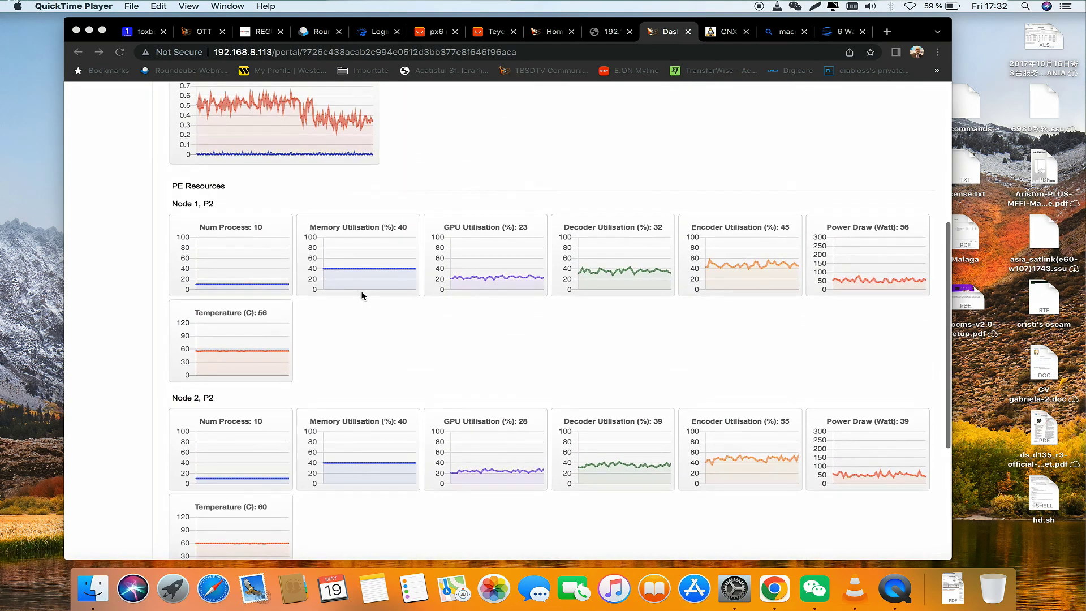
{"action": "scroll", "coordinate": [362, 296], "scroll_direction": "up", "scroll_amount": 6}
{"action": "scroll", "coordinate": [363, 296], "scroll_direction": "down", "scroll_amount": 7}
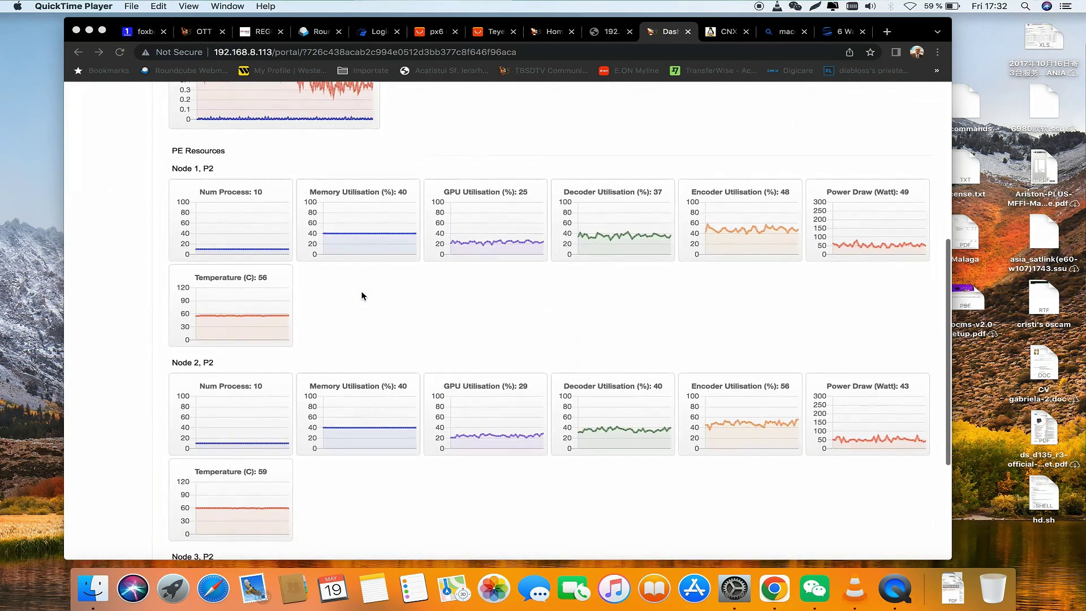
{"action": "scroll", "coordinate": [362, 295], "scroll_direction": "up", "scroll_amount": 8}
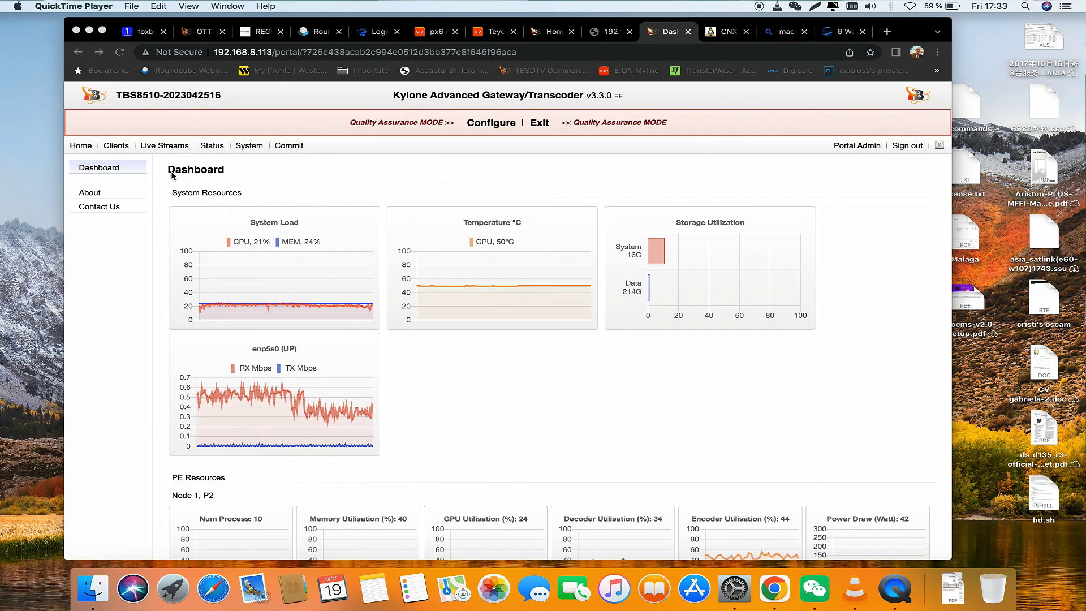
Step: Review the client pages, checking the Media Players list and the End-Point Settings
{"action": "left_click", "coordinate": [115, 148]}
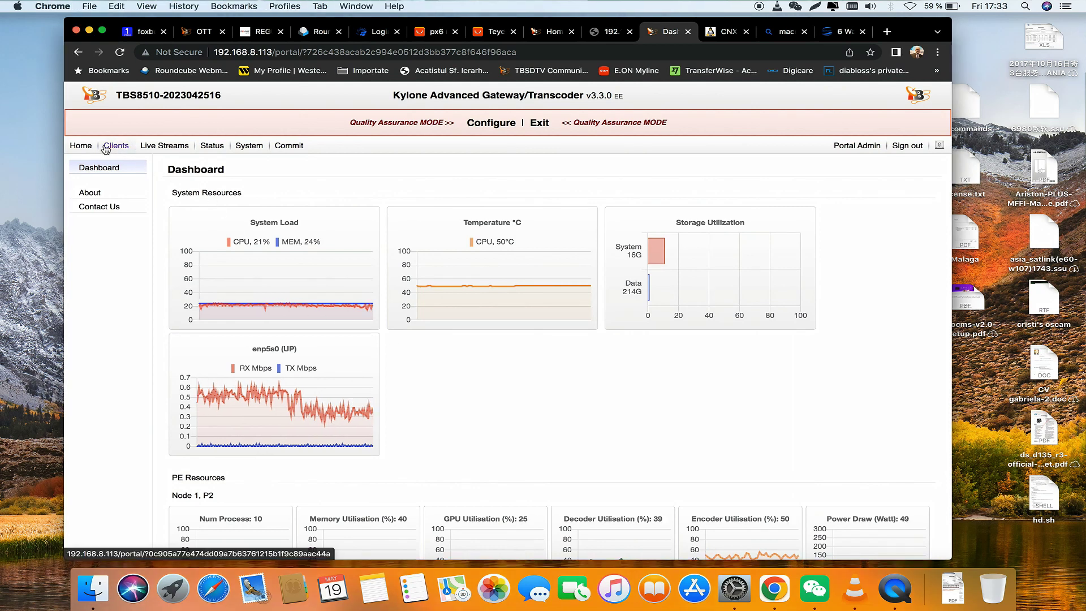
{"action": "left_click", "coordinate": [115, 149]}
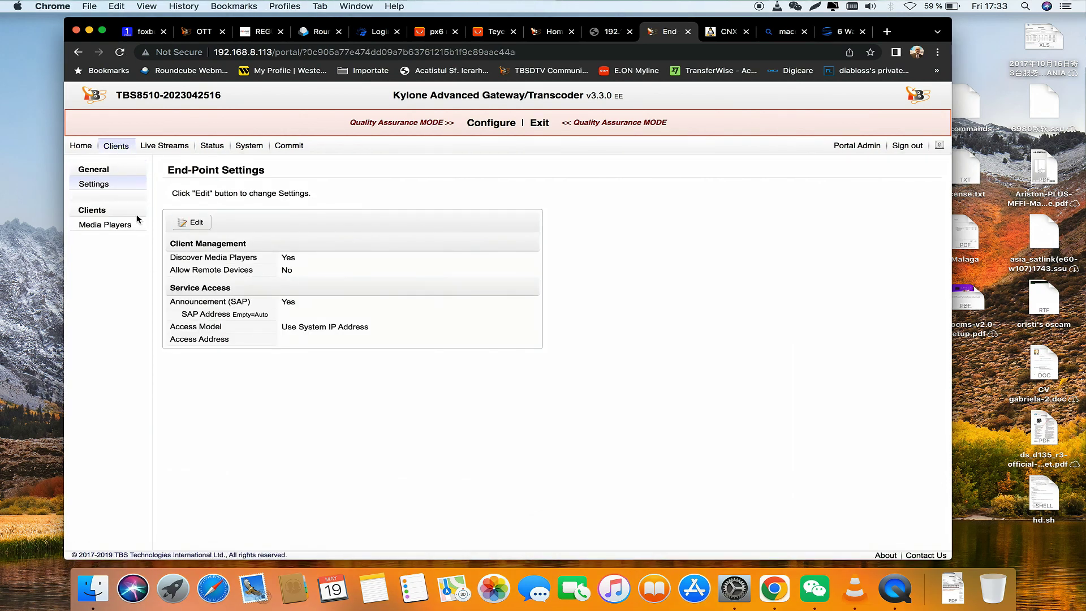
{"action": "left_click", "coordinate": [113, 226]}
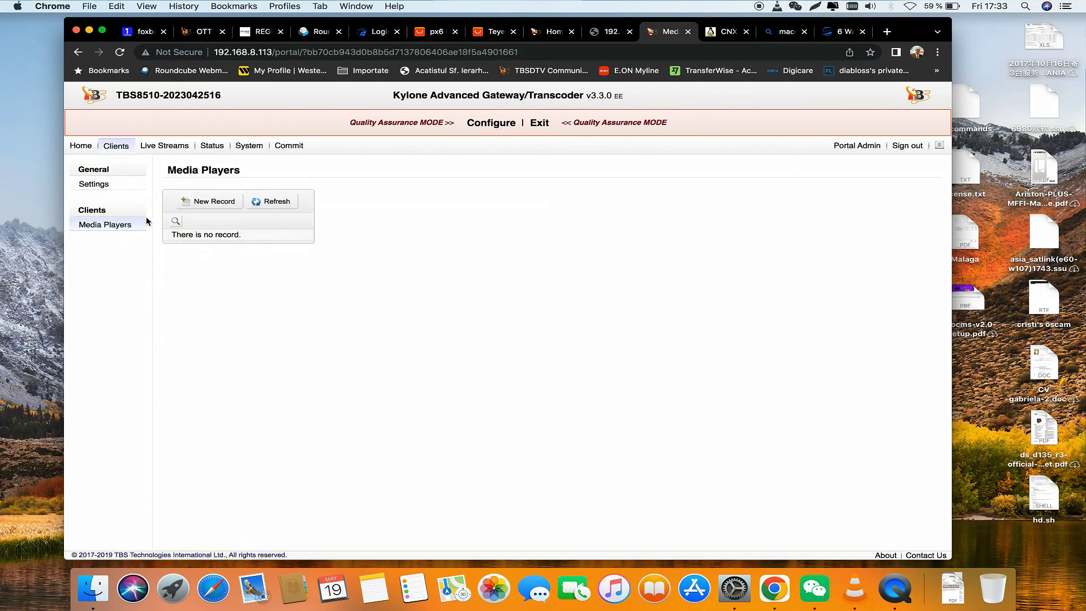
{"action": "left_click", "coordinate": [106, 189]}
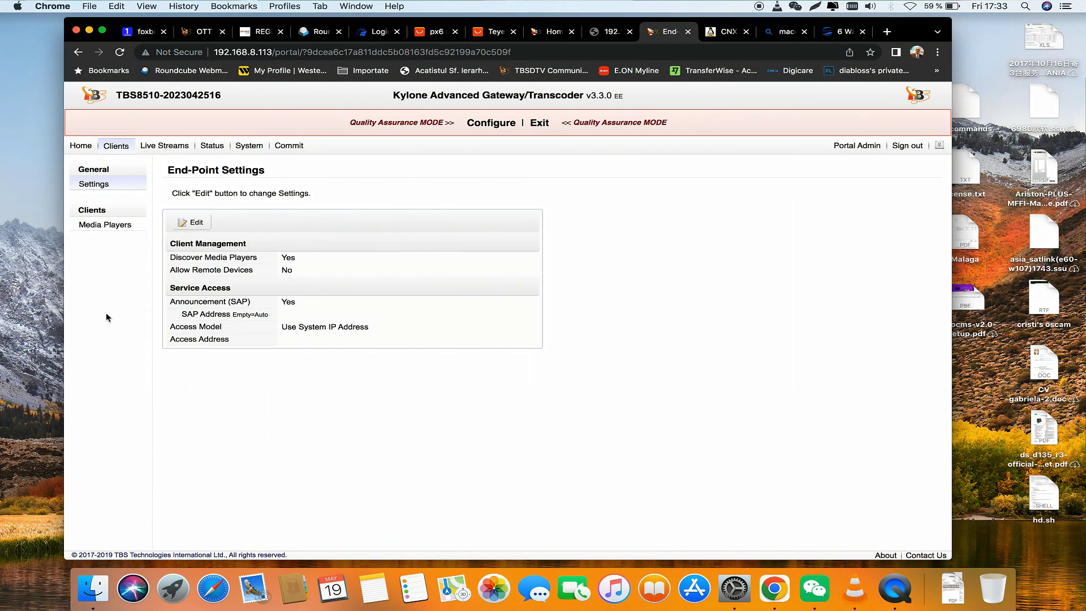
Step: Examine the live streams Configuration Summary, including the configured streams, post-processing module utilisation and local files list
{"action": "left_click", "coordinate": [164, 147]}
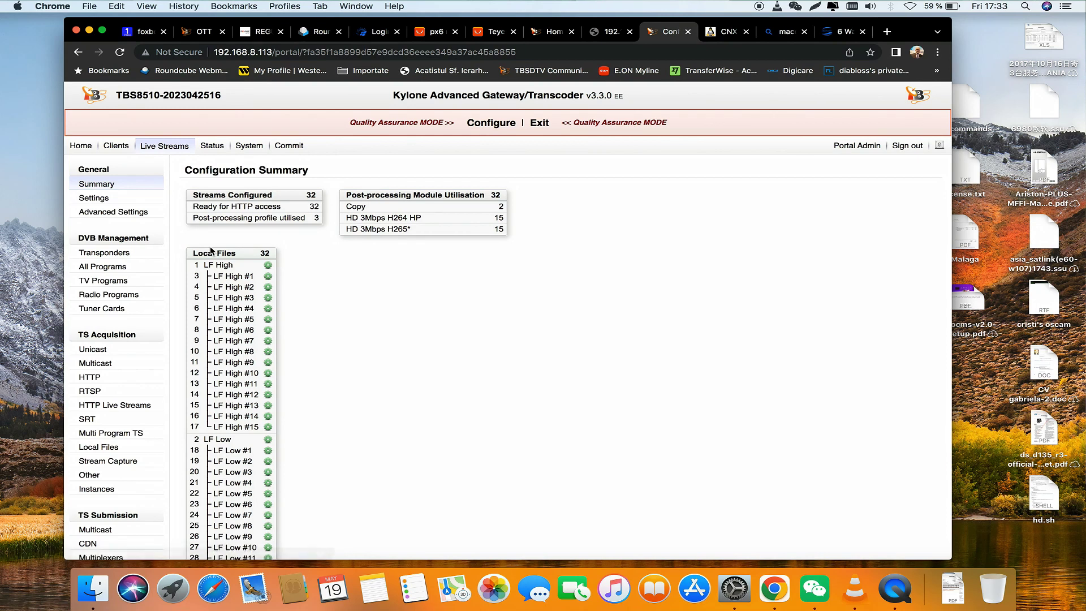
{"action": "scroll", "coordinate": [210, 251], "scroll_direction": "down", "scroll_amount": 5}
{"action": "scroll", "coordinate": [209, 246], "scroll_direction": "up", "scroll_amount": 4}
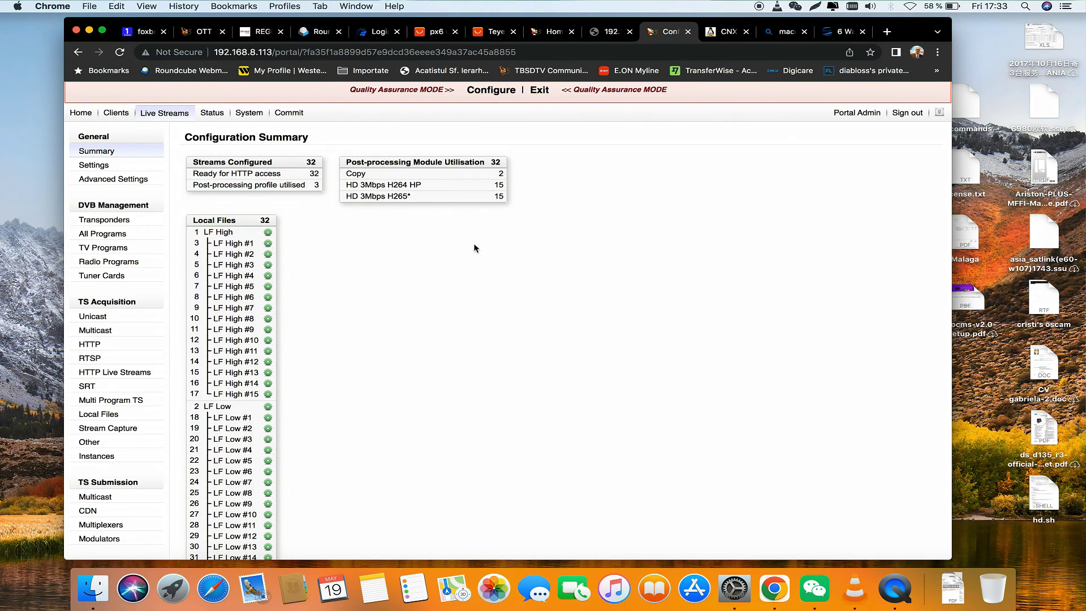
{"action": "scroll", "coordinate": [475, 248], "scroll_direction": "down", "scroll_amount": 2}
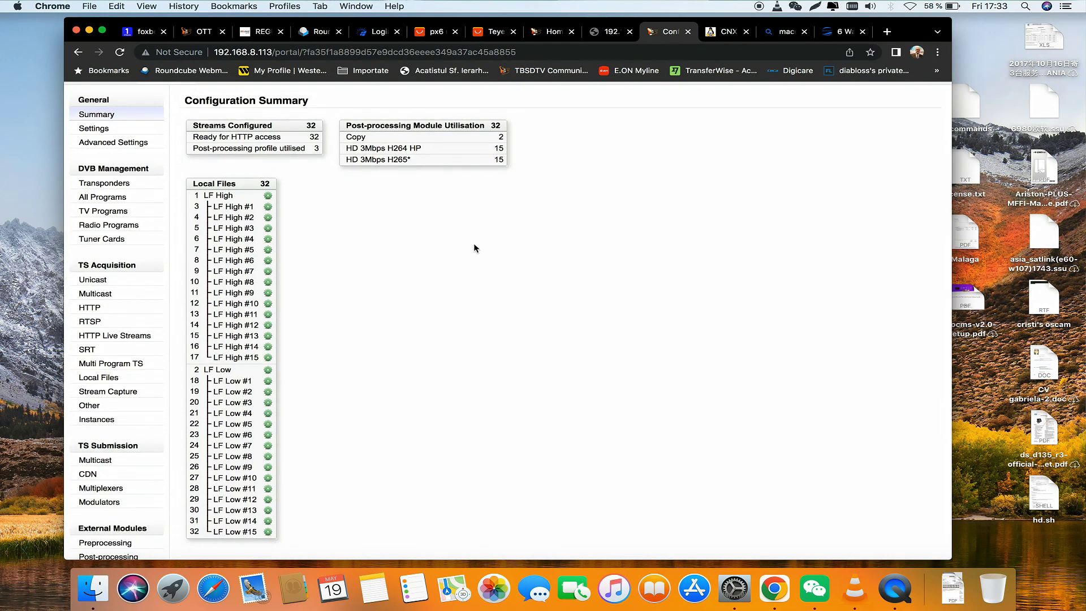
{"action": "scroll", "coordinate": [475, 248], "scroll_direction": "up", "scroll_amount": 2}
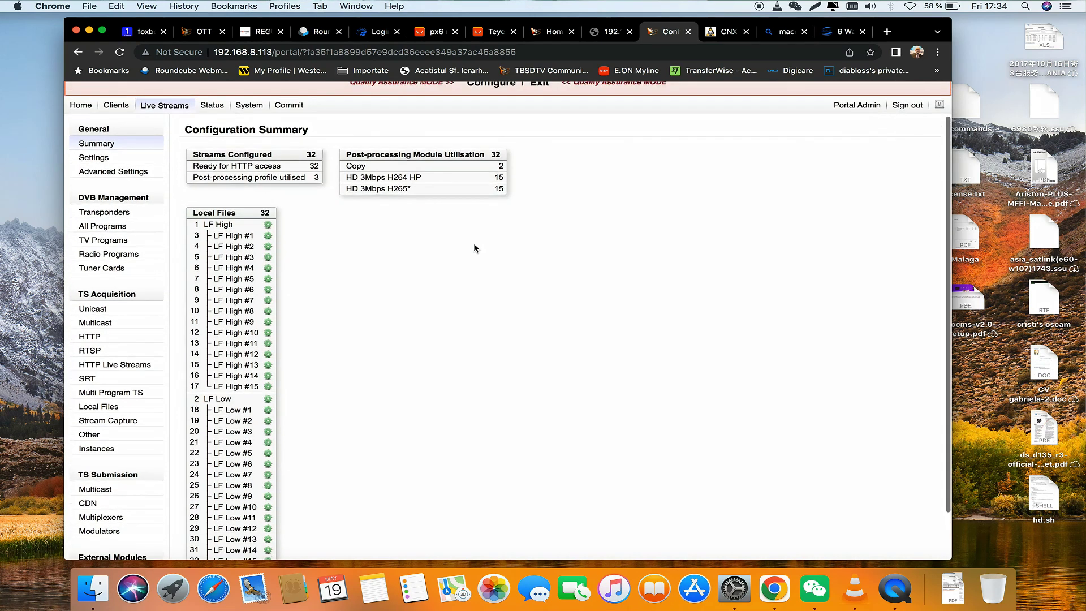
{"action": "scroll", "coordinate": [475, 248], "scroll_direction": "down", "scroll_amount": 1}
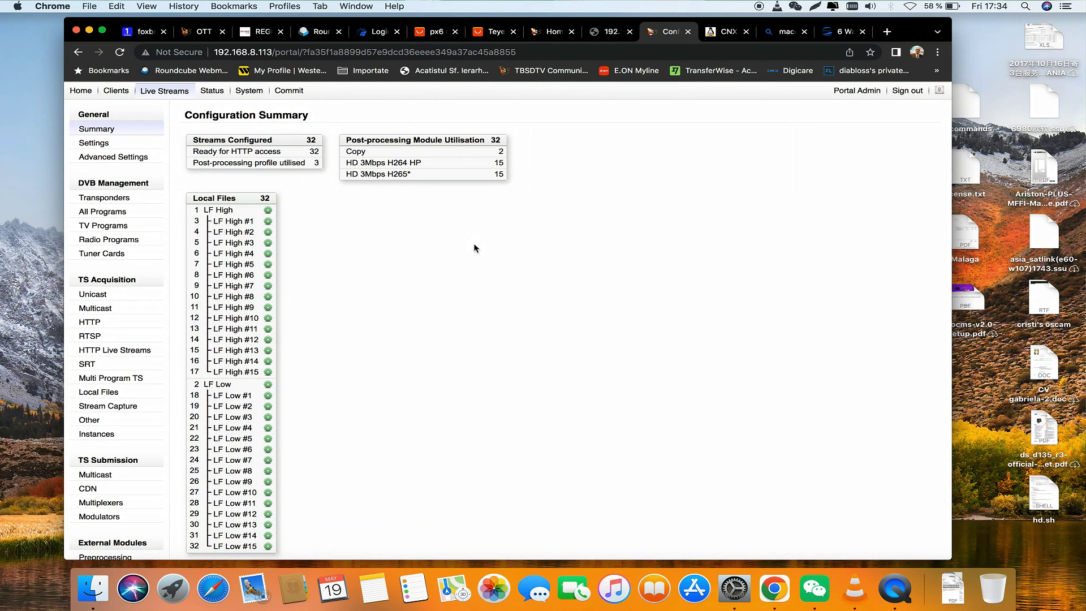
{"action": "scroll", "coordinate": [475, 248], "scroll_direction": "down", "scroll_amount": 3}
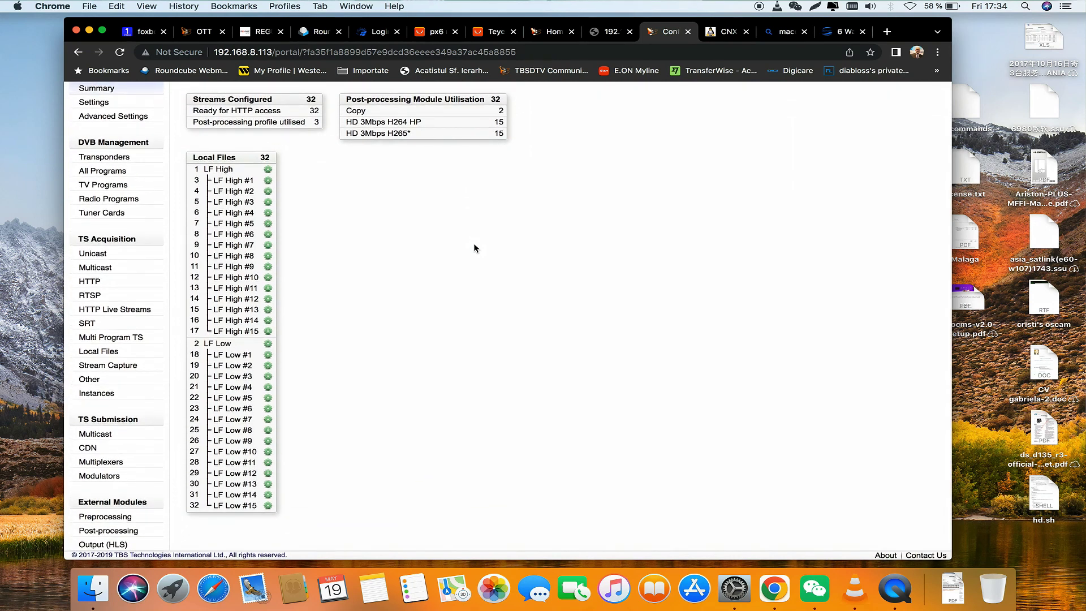
{"action": "scroll", "coordinate": [475, 248], "scroll_direction": "up", "scroll_amount": 5}
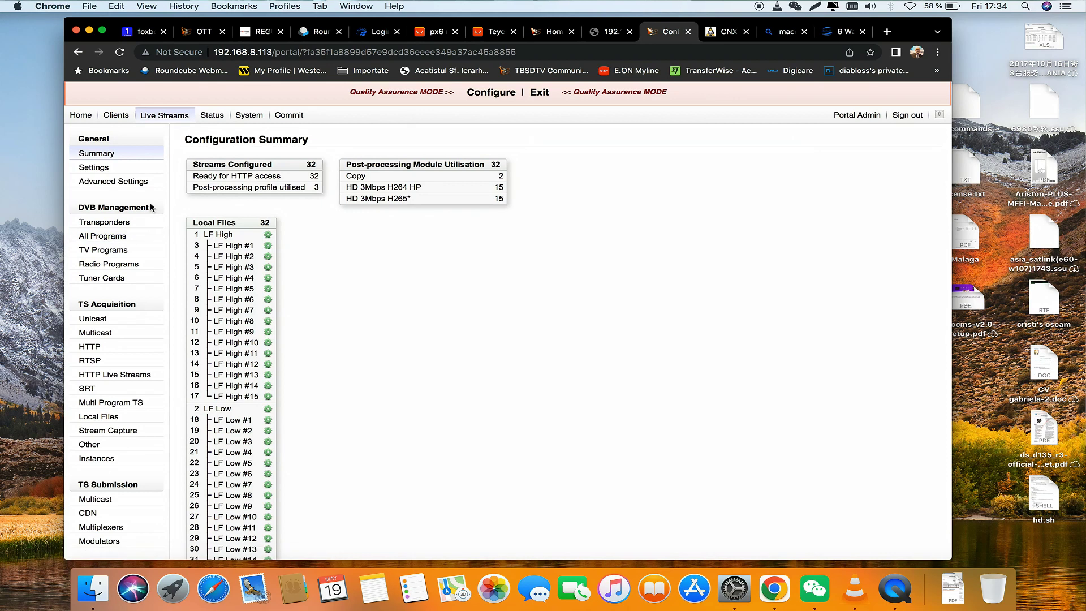
Step: Open the general Live Stream Settings for editing and inspect the available Flow Model options, keeping TS Processing (High Precision)
{"action": "left_click", "coordinate": [94, 168]}
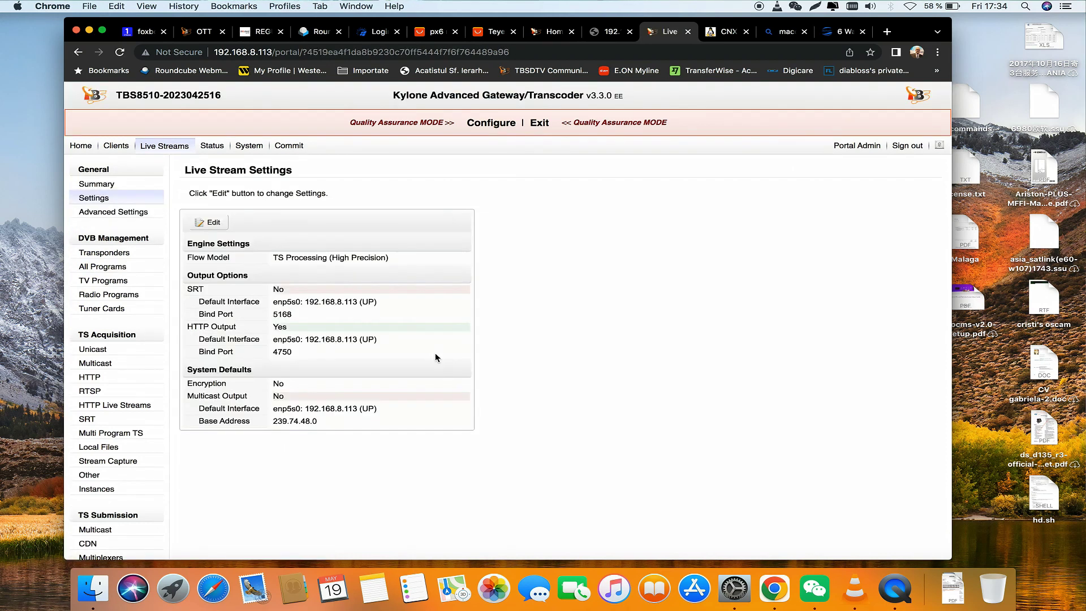
{"action": "scroll", "coordinate": [382, 452], "scroll_direction": "down", "scroll_amount": 2}
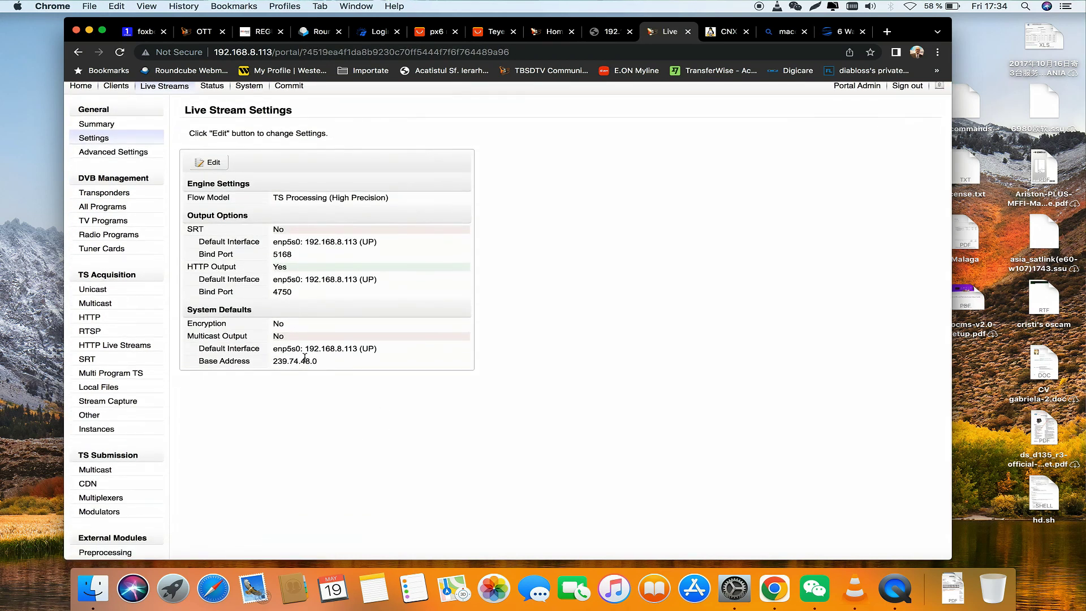
{"action": "scroll", "coordinate": [304, 358], "scroll_direction": "down", "scroll_amount": 1}
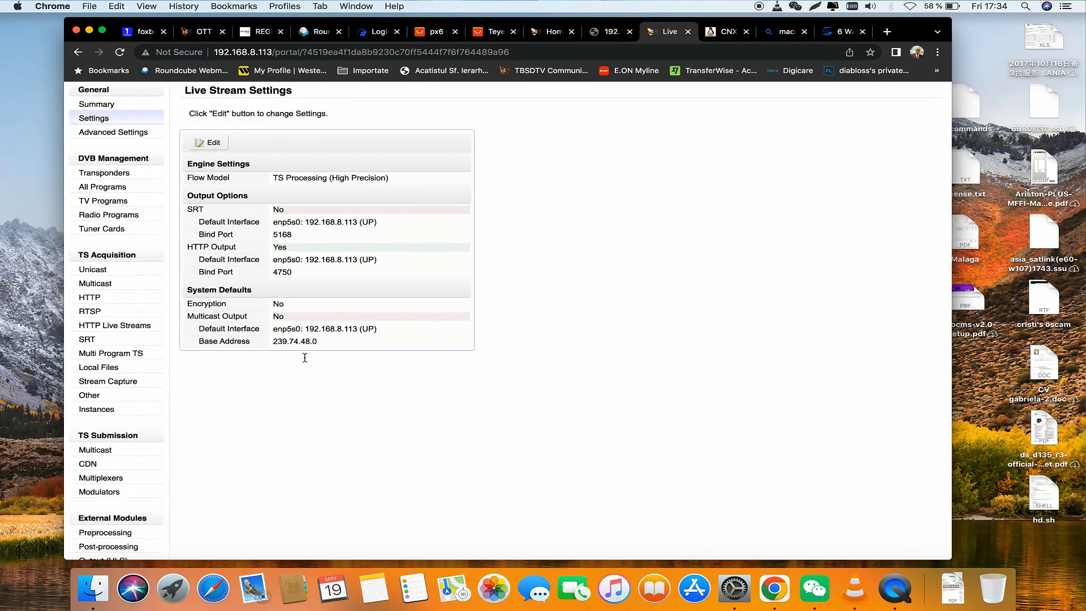
{"action": "left_click", "coordinate": [209, 142]}
{"action": "left_click", "coordinate": [323, 256]}
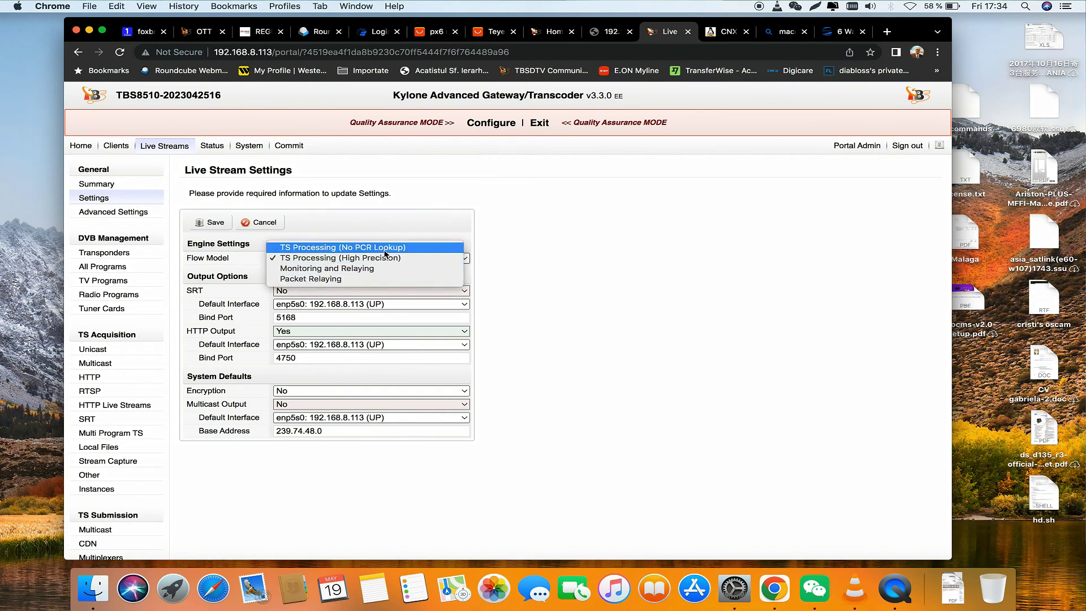
{"action": "left_click", "coordinate": [522, 229]}
{"action": "scroll", "coordinate": [509, 312], "scroll_direction": "down", "scroll_amount": 3}
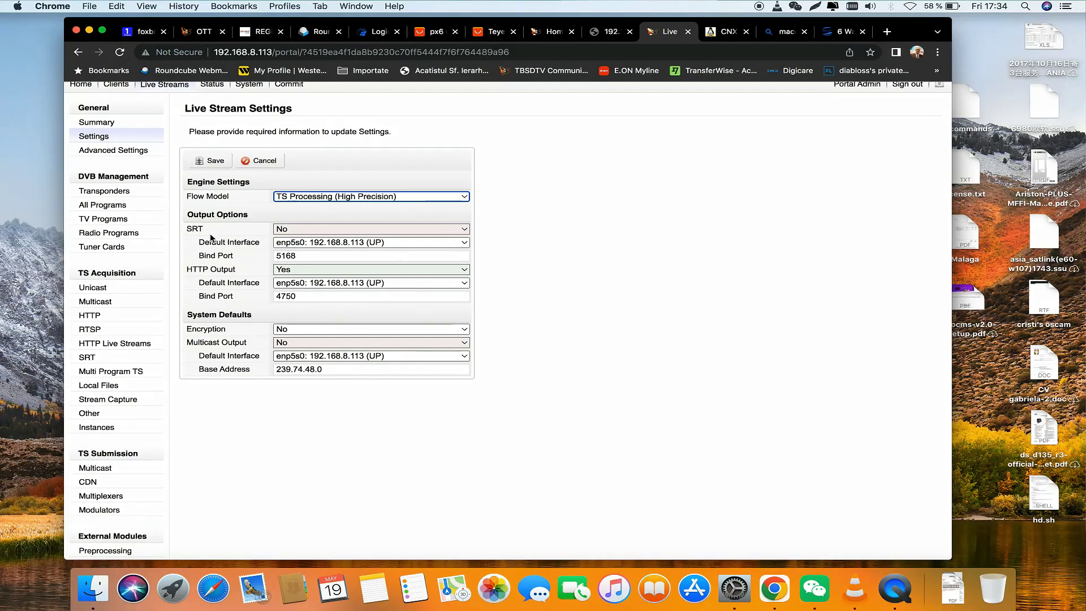
Step: Inspect the SRT output and Encryption options, leaving both at No, and cancel editing the Live Stream Settings
{"action": "left_click", "coordinate": [298, 230]}
{"action": "left_click", "coordinate": [447, 242]}
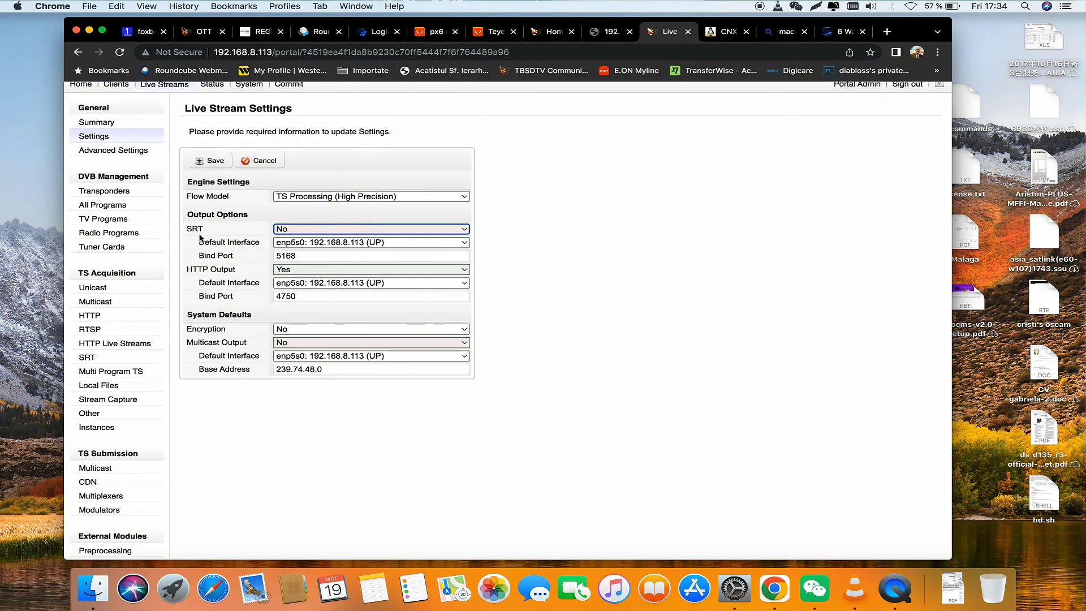
{"action": "scroll", "coordinate": [197, 235], "scroll_direction": "down", "scroll_amount": 2}
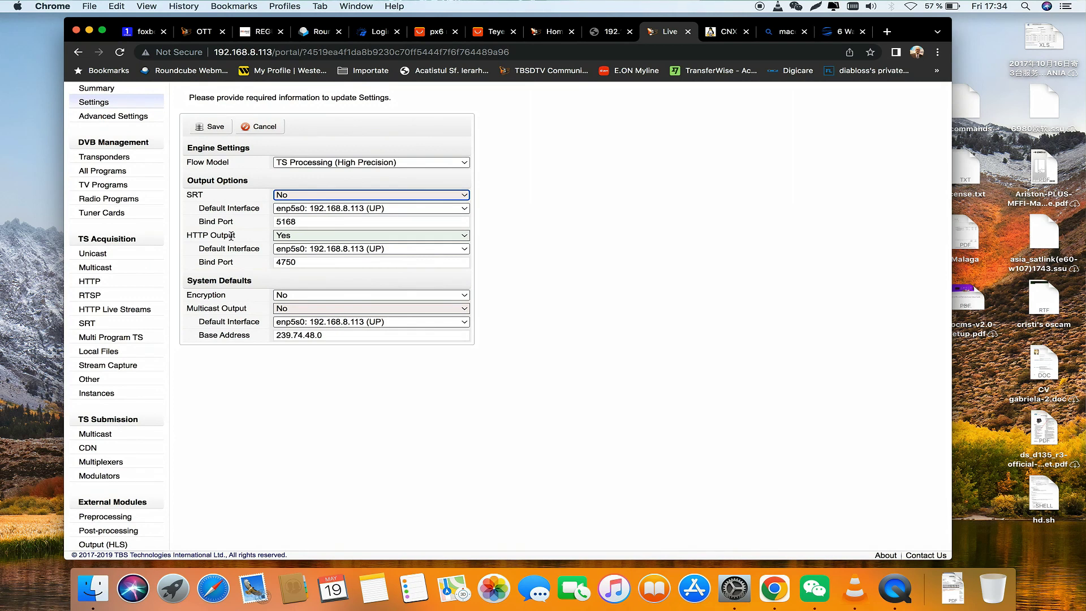
{"action": "left_click", "coordinate": [295, 297]}
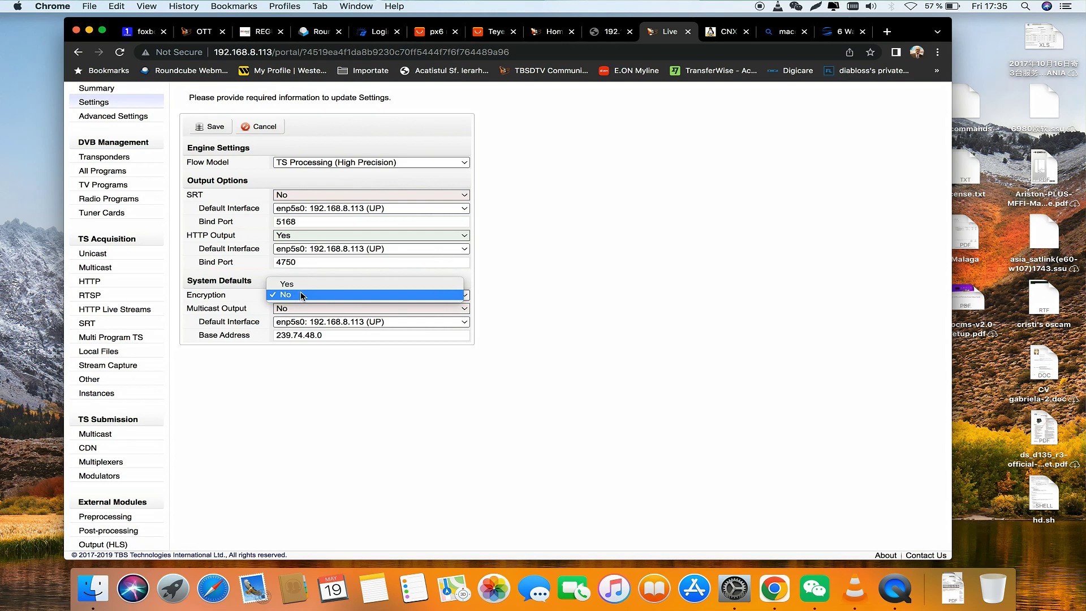
{"action": "left_click", "coordinate": [400, 294]}
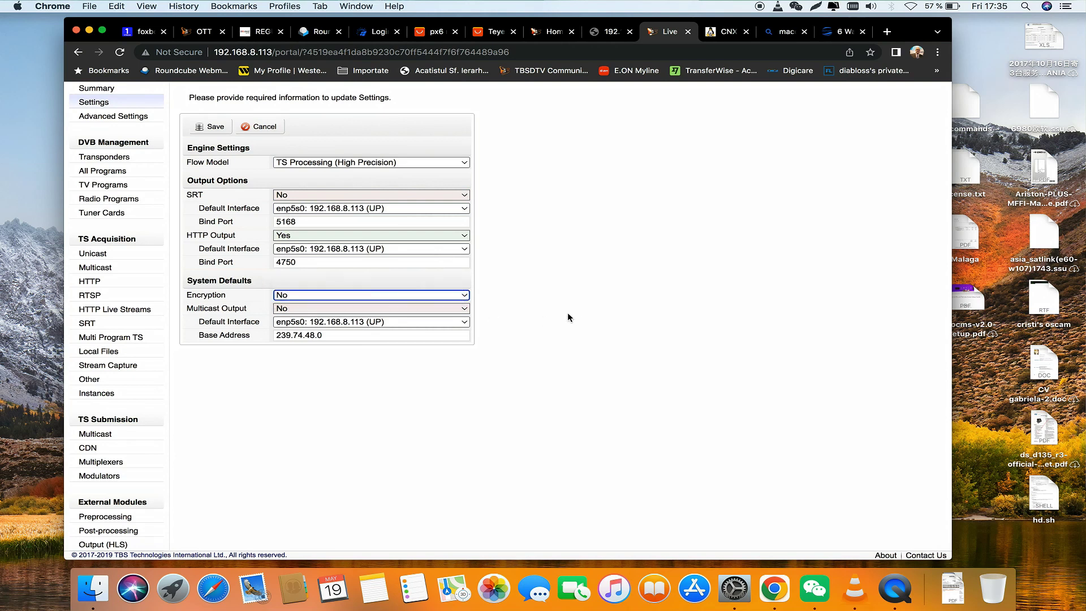
{"action": "left_click", "coordinate": [273, 126]}
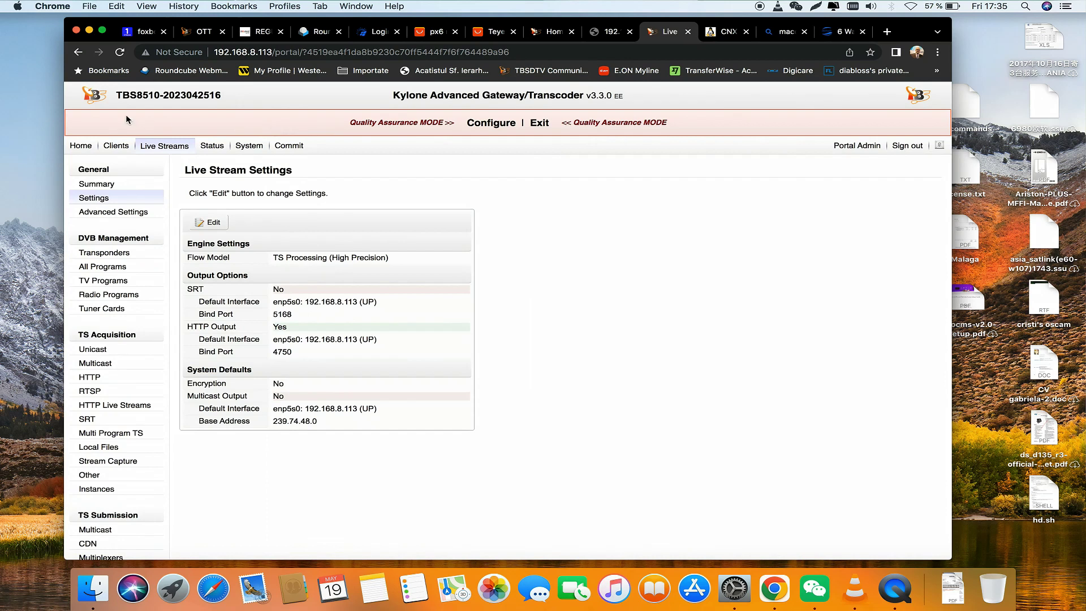
Step: Open the Live Stream Advanced Settings for editing, inspect the Flow Model options, and cancel without changing anything
{"action": "left_click", "coordinate": [126, 214]}
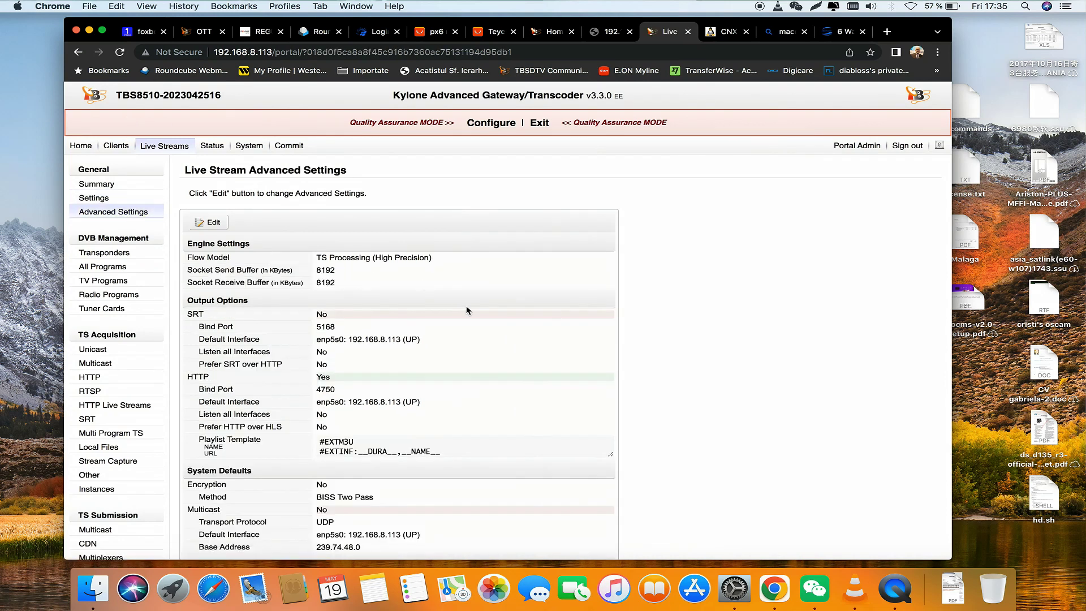
{"action": "scroll", "coordinate": [467, 309], "scroll_direction": "down", "scroll_amount": 3}
{"action": "scroll", "coordinate": [466, 310], "scroll_direction": "down", "scroll_amount": 1}
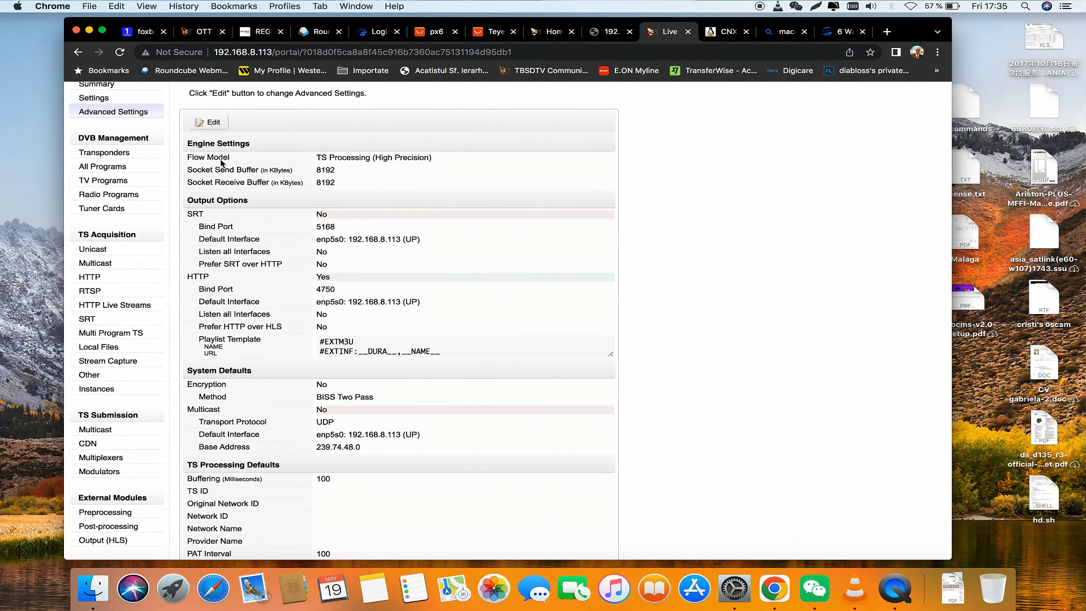
{"action": "left_click", "coordinate": [208, 122]}
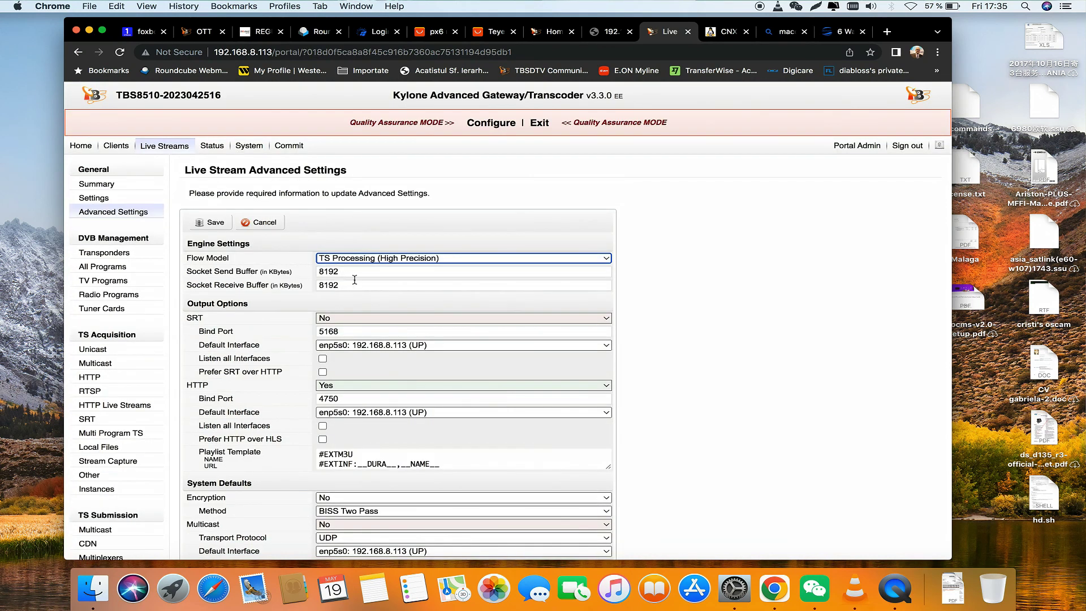
{"action": "scroll", "coordinate": [369, 303], "scroll_direction": "down", "scroll_amount": 2}
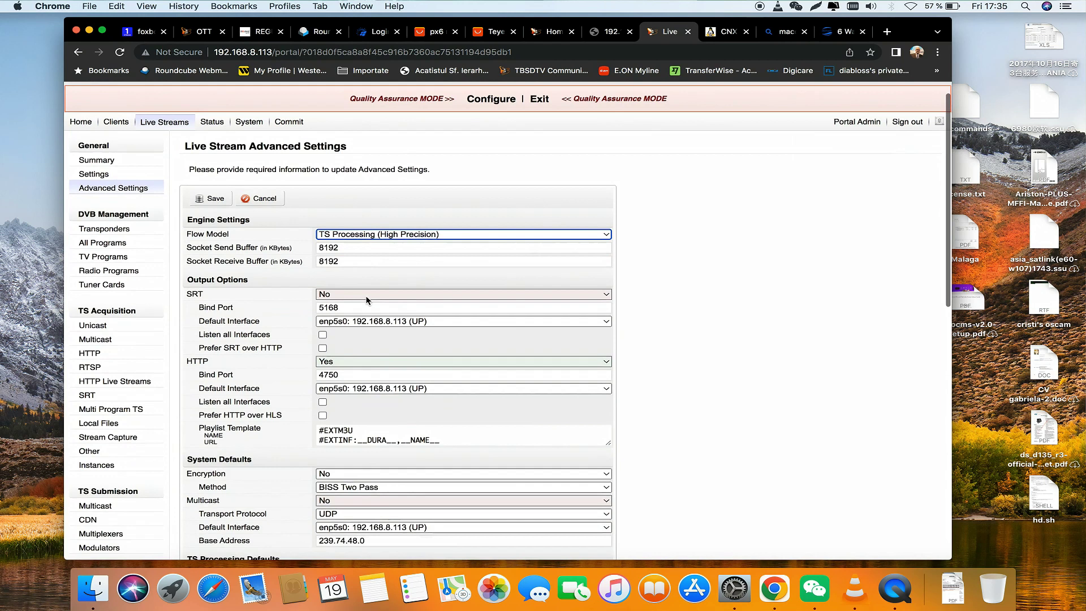
{"action": "left_click", "coordinate": [380, 213]}
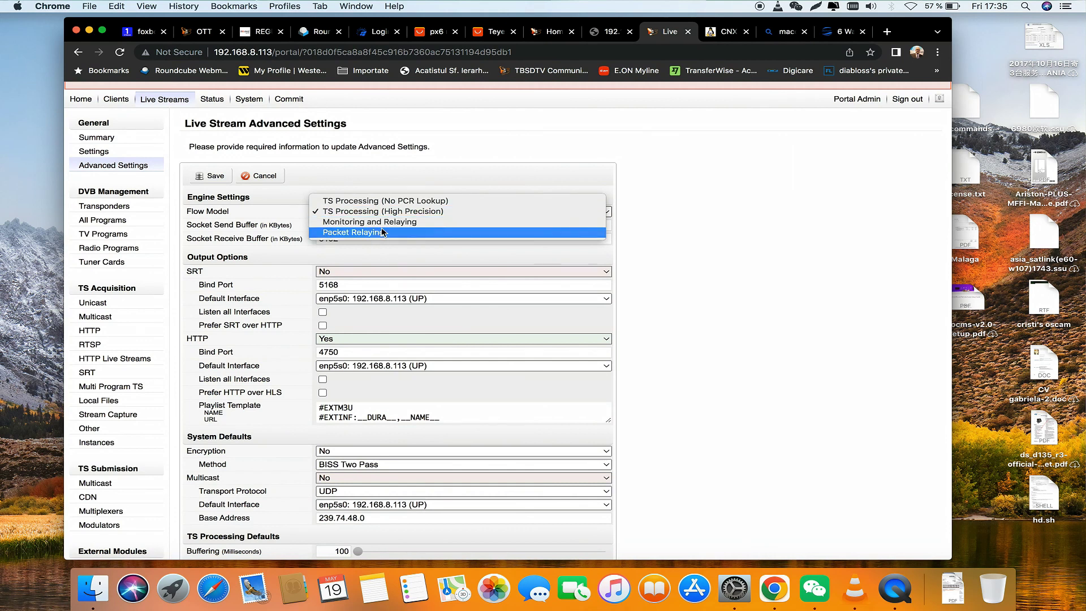
{"action": "left_click", "coordinate": [265, 176]}
{"action": "left_click", "coordinate": [269, 178]}
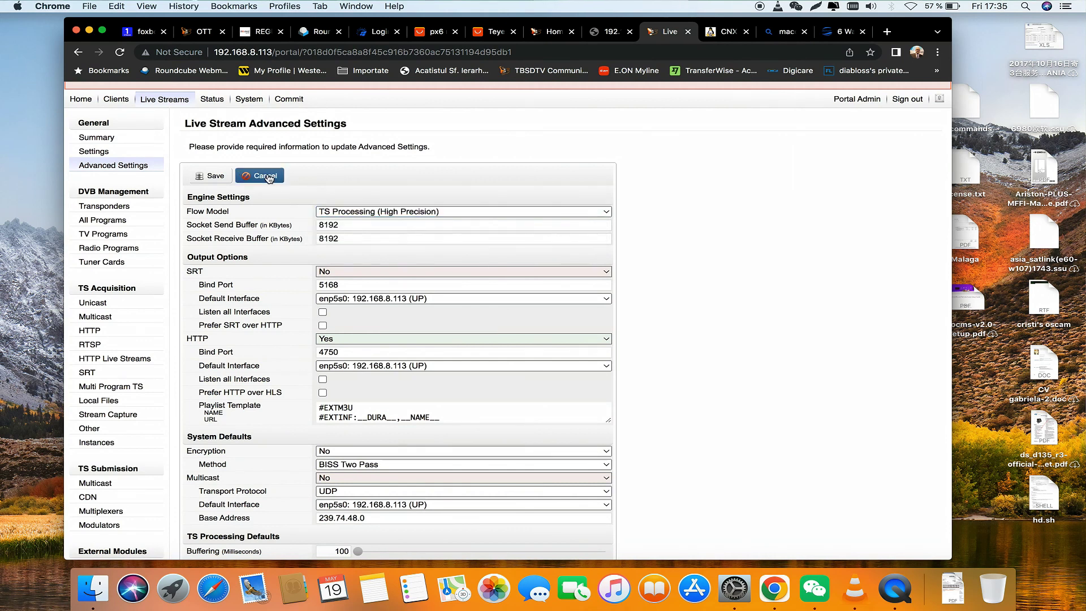
Step: Examine the Advanced Settings from output options and TS Processing Defaults through HTTP/HLS input options, external module configurations and starting program numbers
{"action": "scroll", "coordinate": [256, 283], "scroll_direction": "down", "scroll_amount": 3}
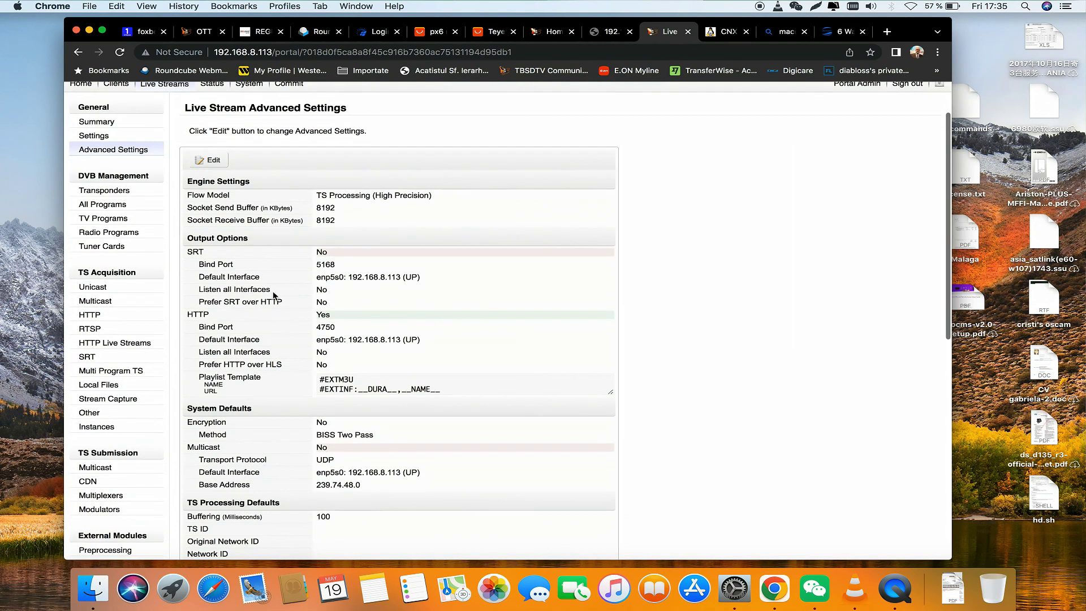
{"action": "scroll", "coordinate": [274, 295], "scroll_direction": "down", "scroll_amount": 5}
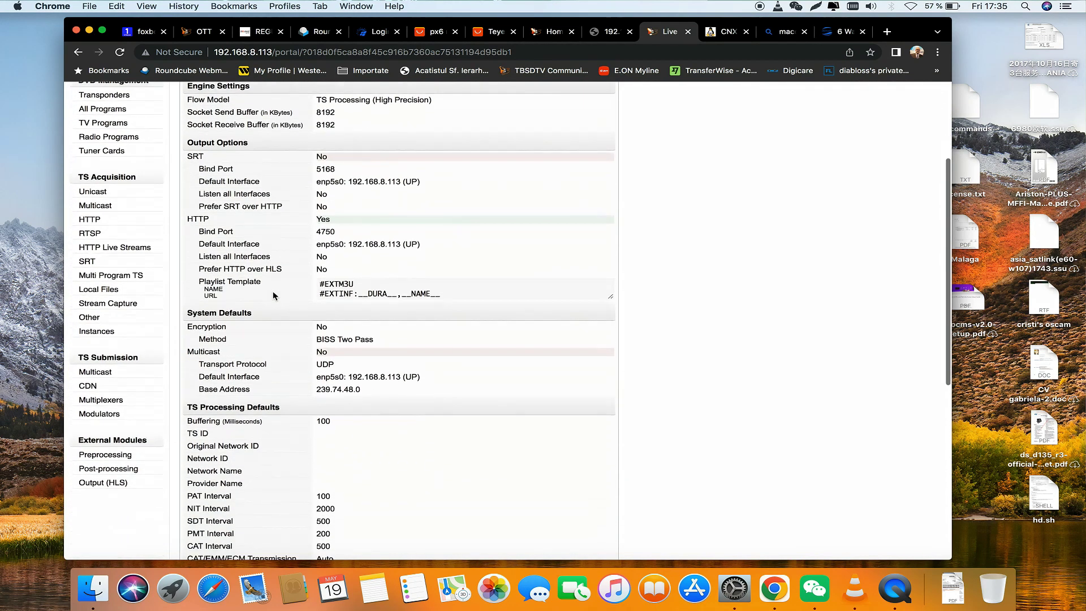
{"action": "scroll", "coordinate": [273, 295], "scroll_direction": "down", "scroll_amount": 2}
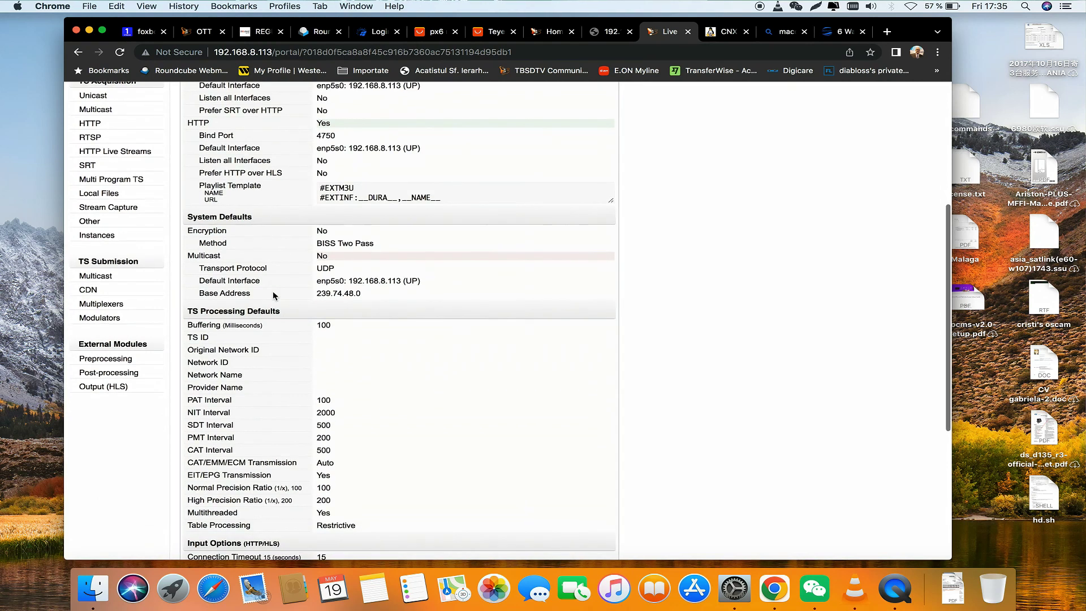
{"action": "scroll", "coordinate": [273, 291], "scroll_direction": "down", "scroll_amount": 4}
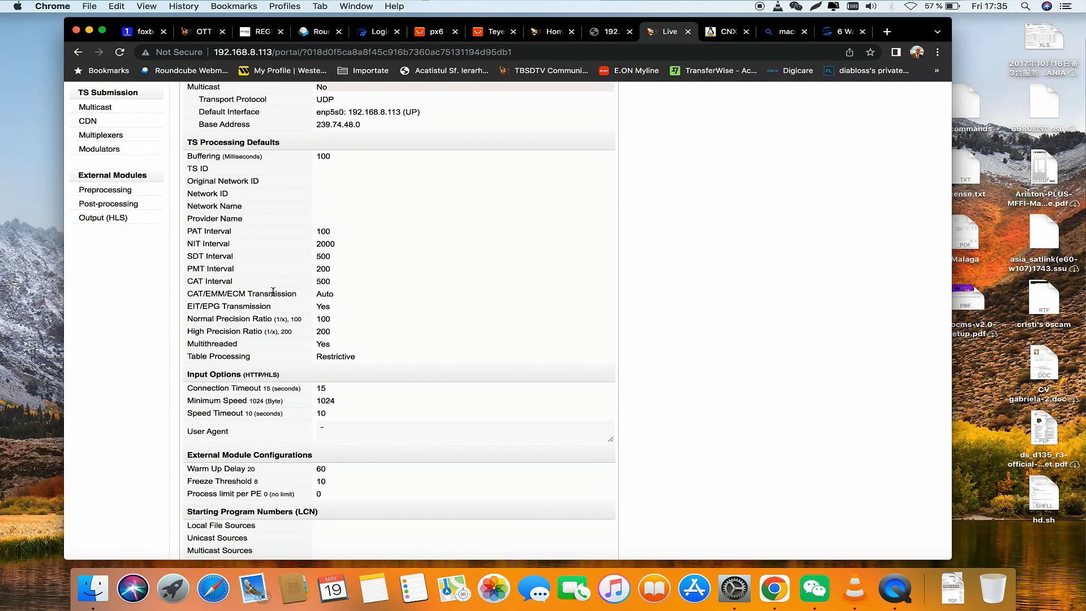
{"action": "scroll", "coordinate": [264, 232], "scroll_direction": "down", "scroll_amount": 1}
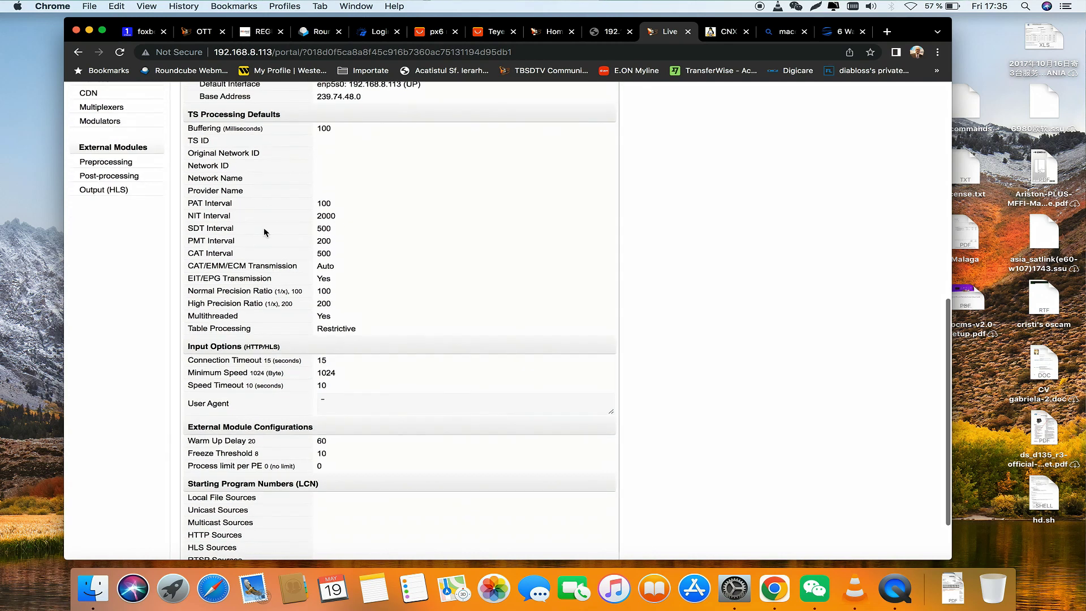
{"action": "scroll", "coordinate": [264, 229], "scroll_direction": "down", "scroll_amount": 1}
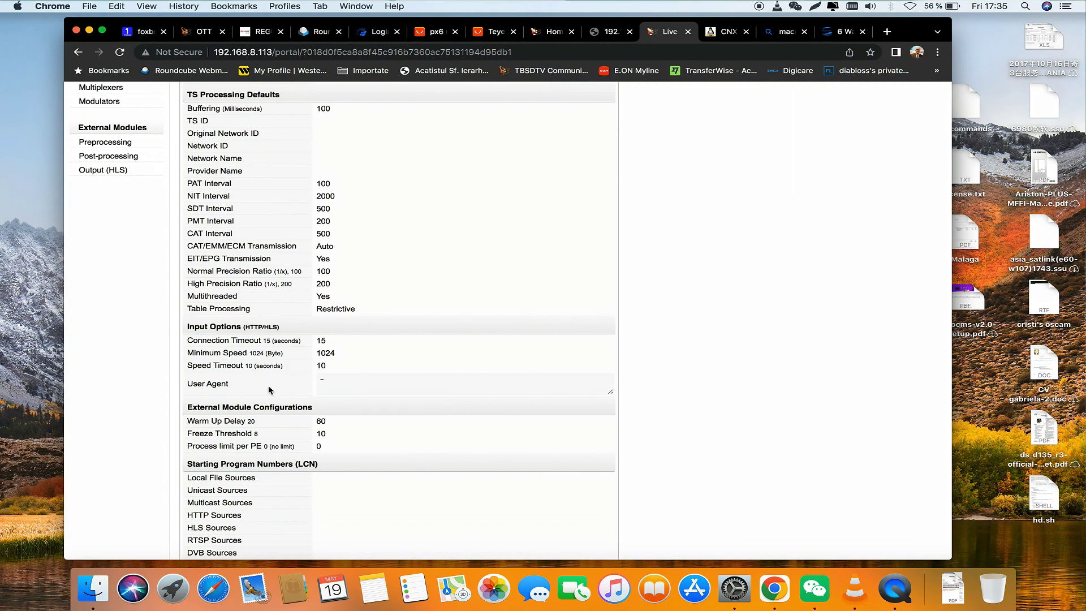
{"action": "scroll", "coordinate": [268, 385], "scroll_direction": "down", "scroll_amount": 2}
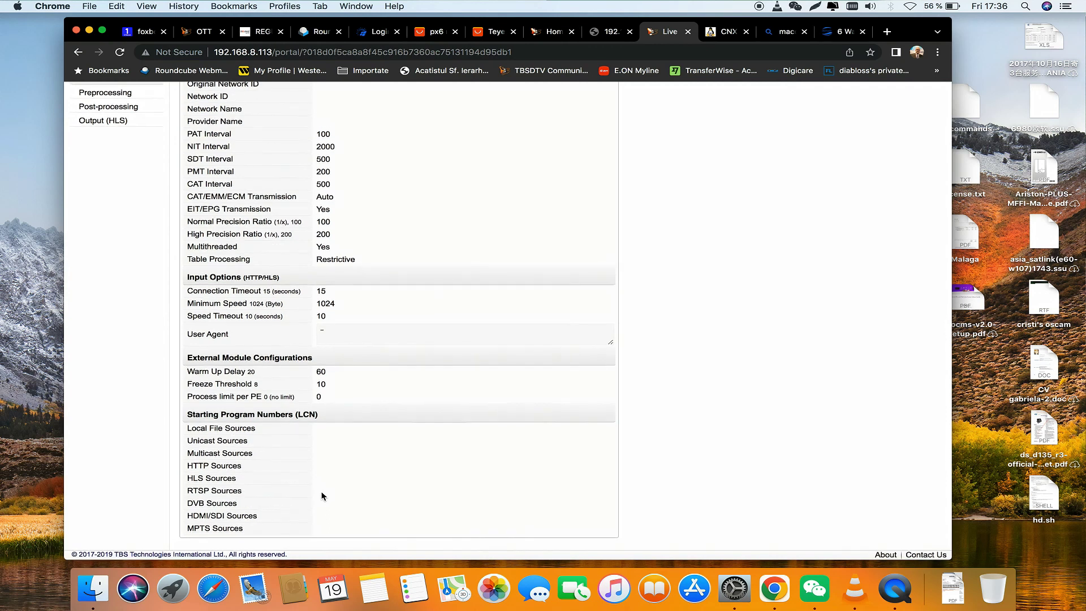
{"action": "scroll", "coordinate": [321, 496], "scroll_direction": "up", "scroll_amount": 5}
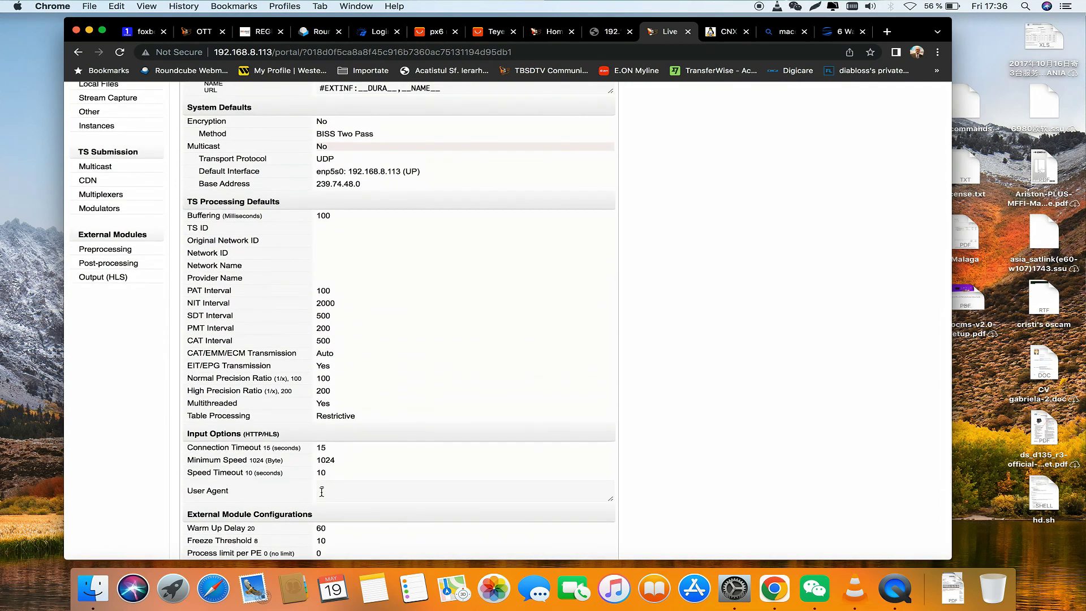
{"action": "scroll", "coordinate": [321, 492], "scroll_direction": "down", "scroll_amount": 5}
{"action": "scroll", "coordinate": [321, 496], "scroll_direction": "up", "scroll_amount": 15}
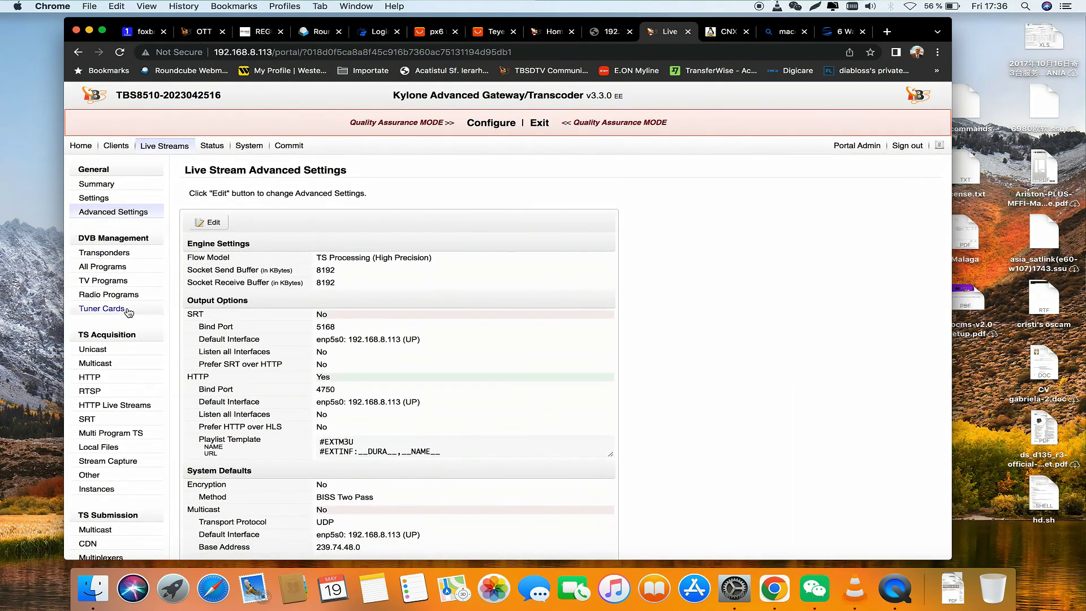
Step: Review the TS Acquisition pages for Unicast, Multicast and Other stream sources
{"action": "scroll", "coordinate": [90, 273], "scroll_direction": "down", "scroll_amount": 3}
{"action": "left_click", "coordinate": [92, 245]}
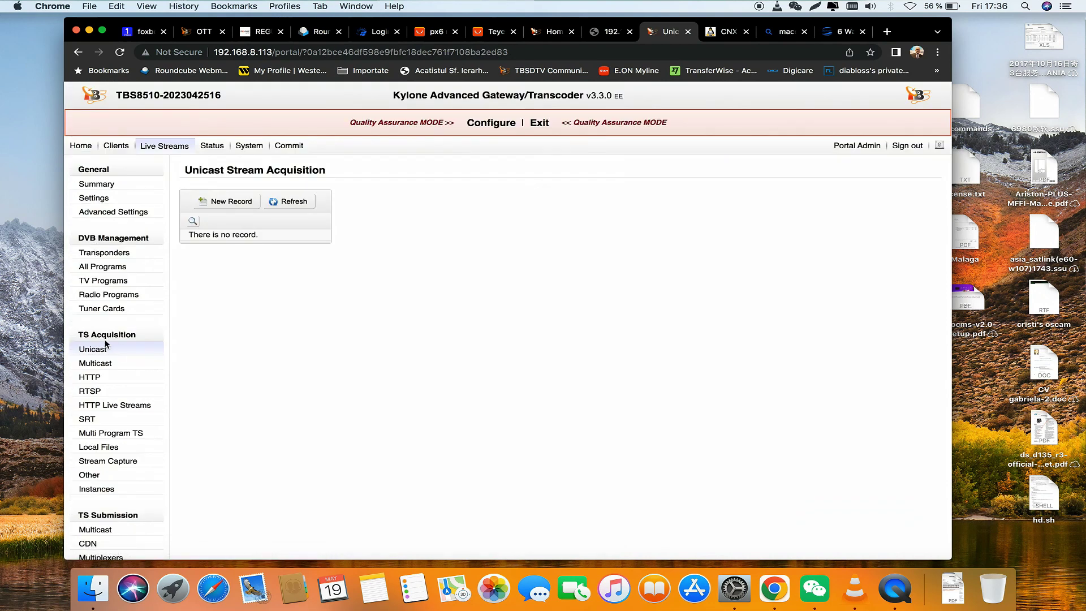
{"action": "left_click", "coordinate": [97, 364]}
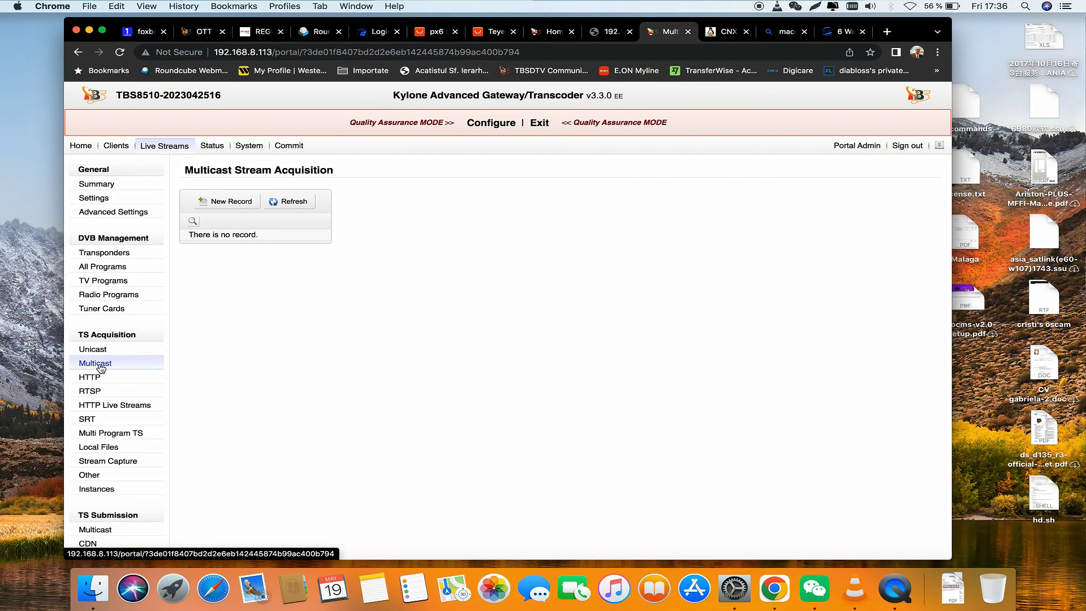
{"action": "left_click", "coordinate": [95, 349]}
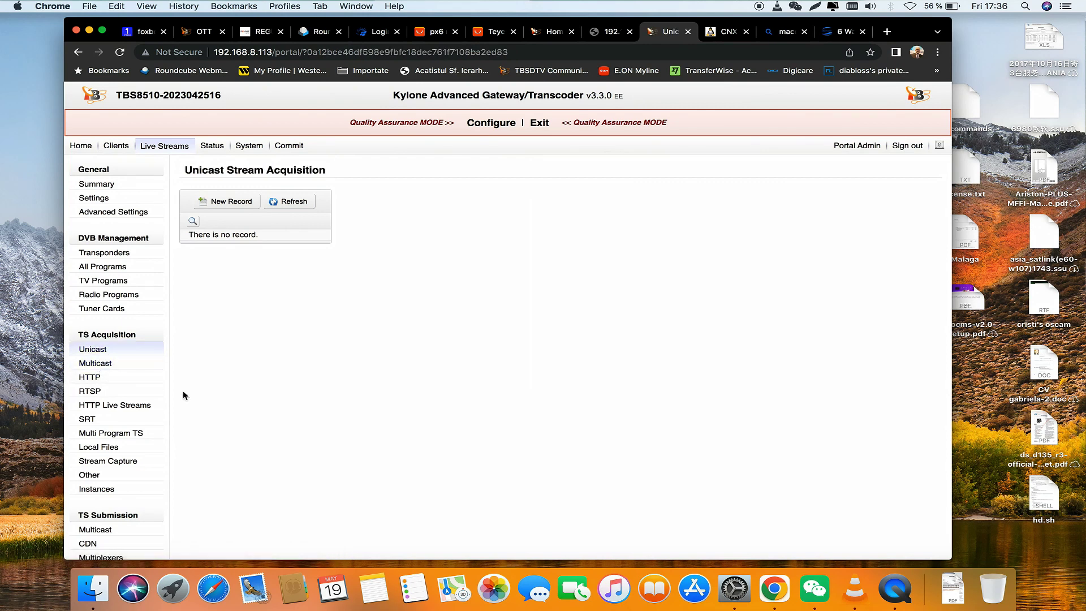
{"action": "scroll", "coordinate": [140, 380], "scroll_direction": "down", "scroll_amount": 2}
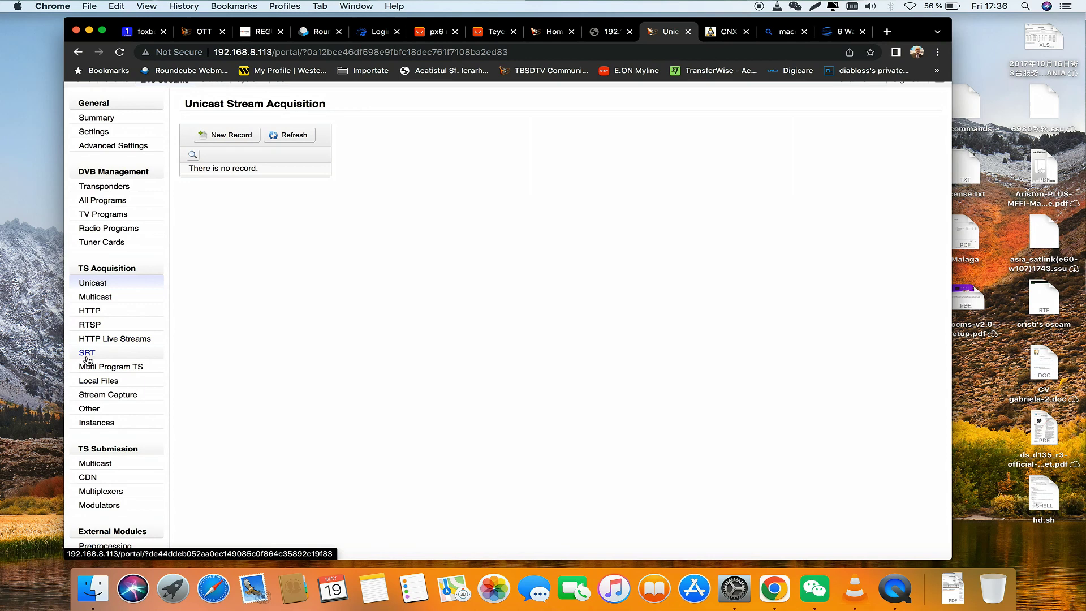
{"action": "left_click", "coordinate": [97, 414]}
Step: Examine the full list of Instantiated Streams under TS Acquisition, including their post-processing profiles and states
{"action": "scroll", "coordinate": [97, 417], "scroll_direction": "down", "scroll_amount": 1}
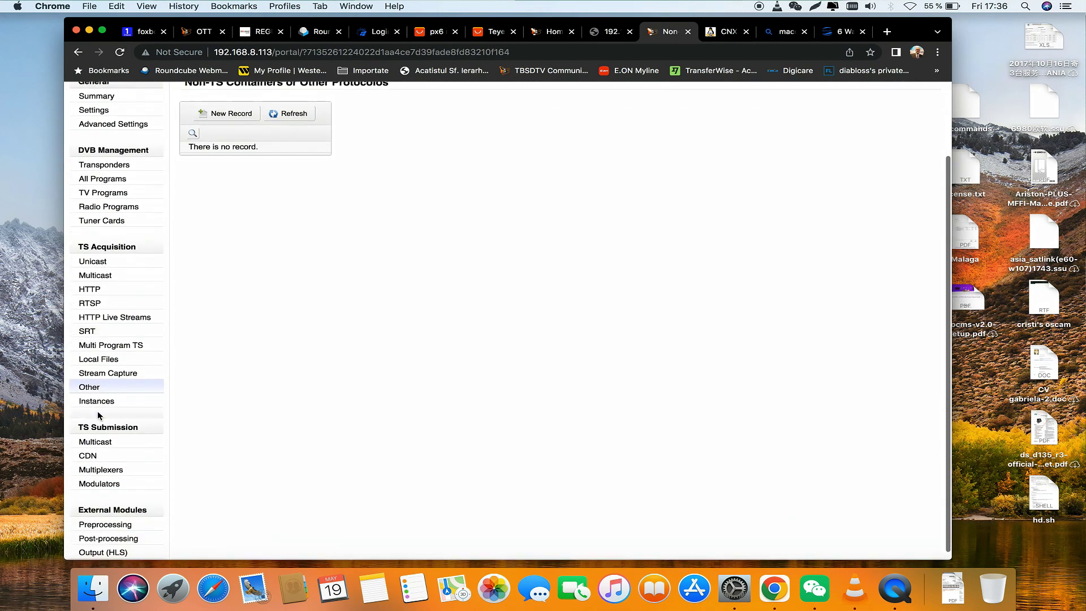
{"action": "left_click", "coordinate": [98, 401]}
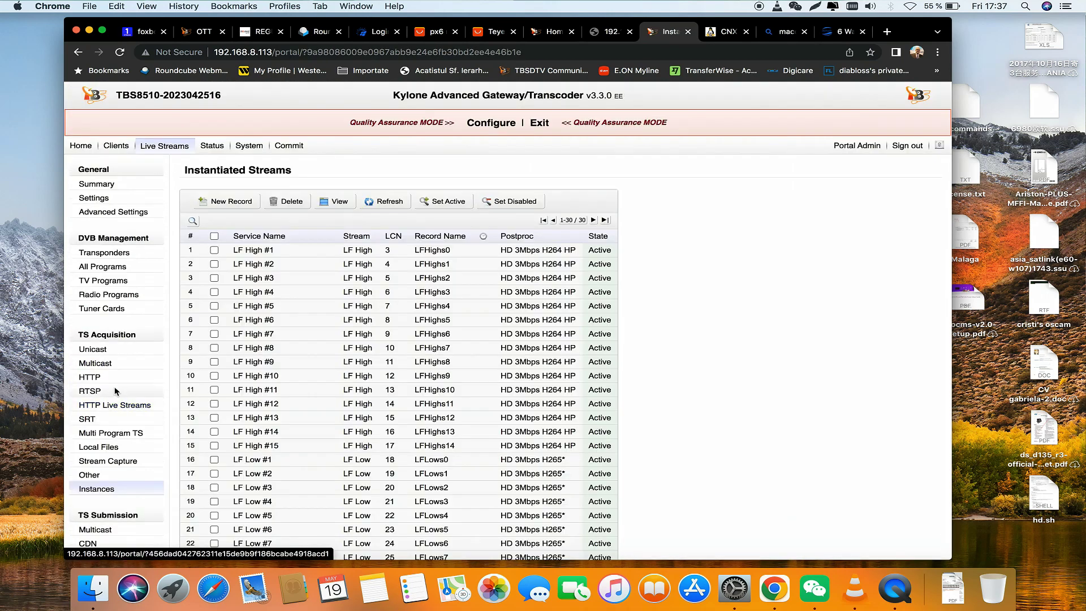
{"action": "scroll", "coordinate": [314, 396], "scroll_direction": "down", "scroll_amount": 5}
{"action": "scroll", "coordinate": [314, 396], "scroll_direction": "up", "scroll_amount": 5}
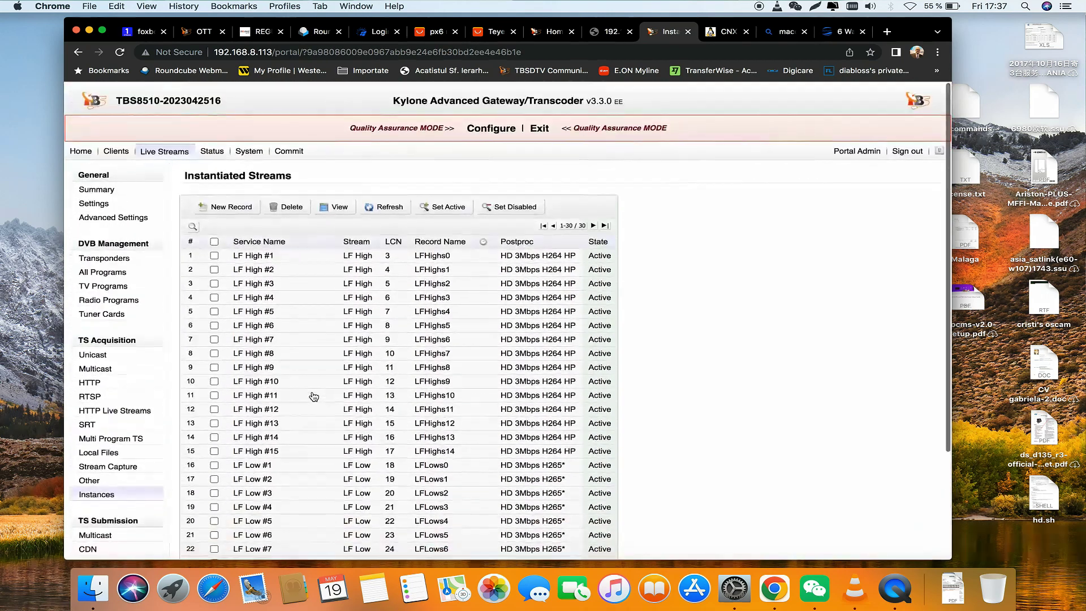
{"action": "scroll", "coordinate": [314, 396], "scroll_direction": "down", "scroll_amount": 3}
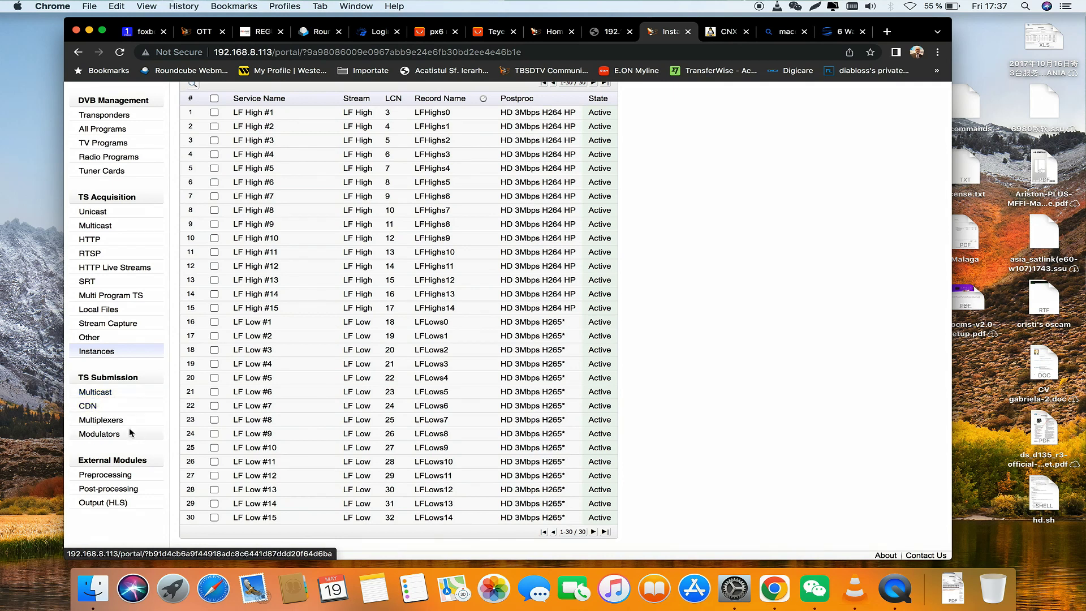
Step: Review the TS Submission pages for MPTS Multiplexing and DVB/ASI Modulators
{"action": "left_click", "coordinate": [109, 424]}
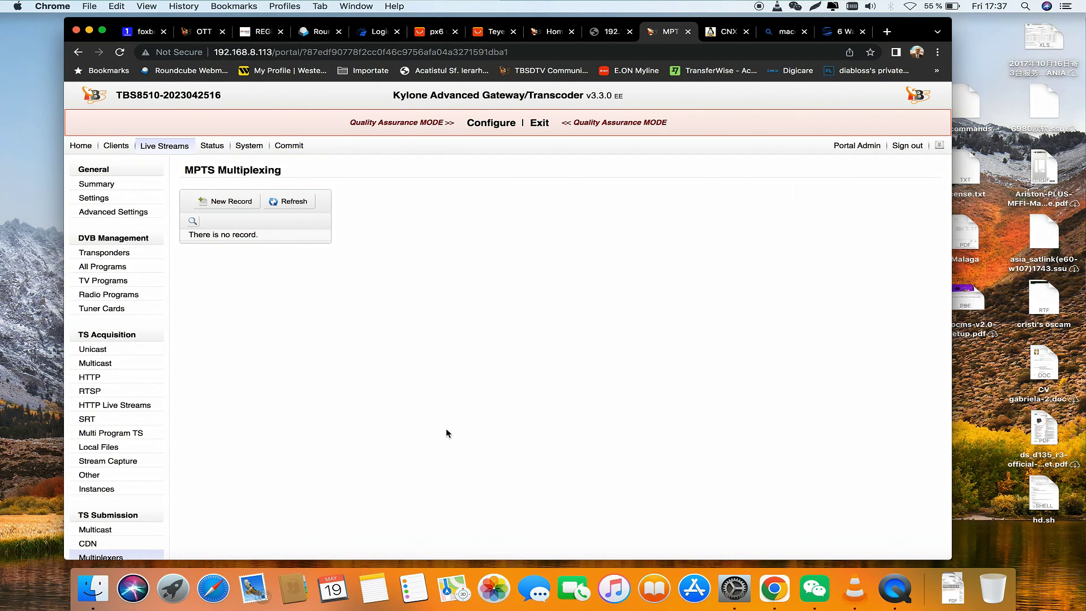
{"action": "scroll", "coordinate": [447, 433], "scroll_direction": "down", "scroll_amount": 3}
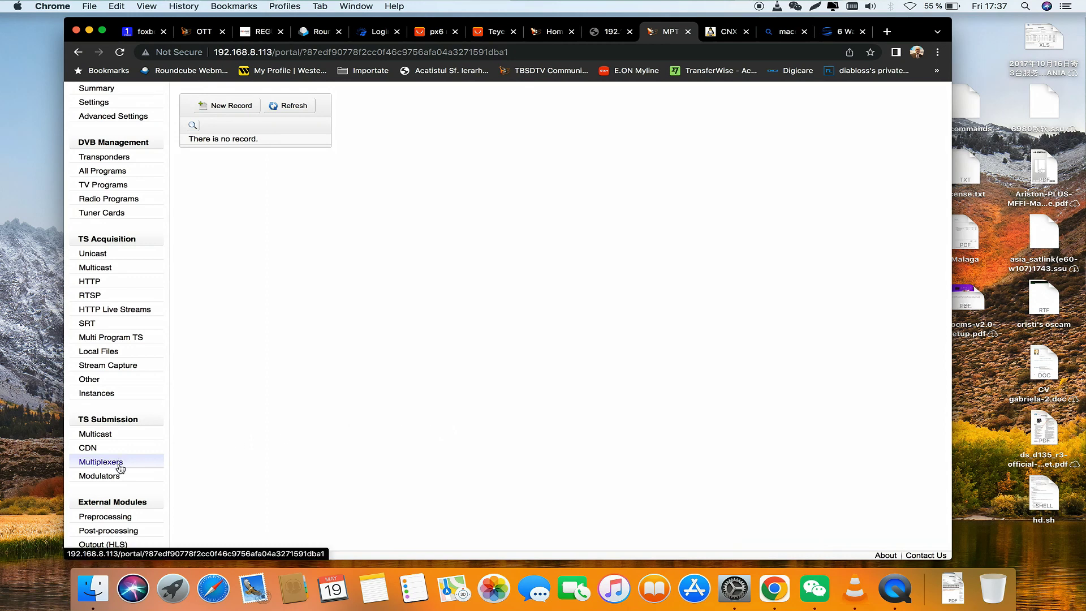
{"action": "left_click", "coordinate": [104, 478]}
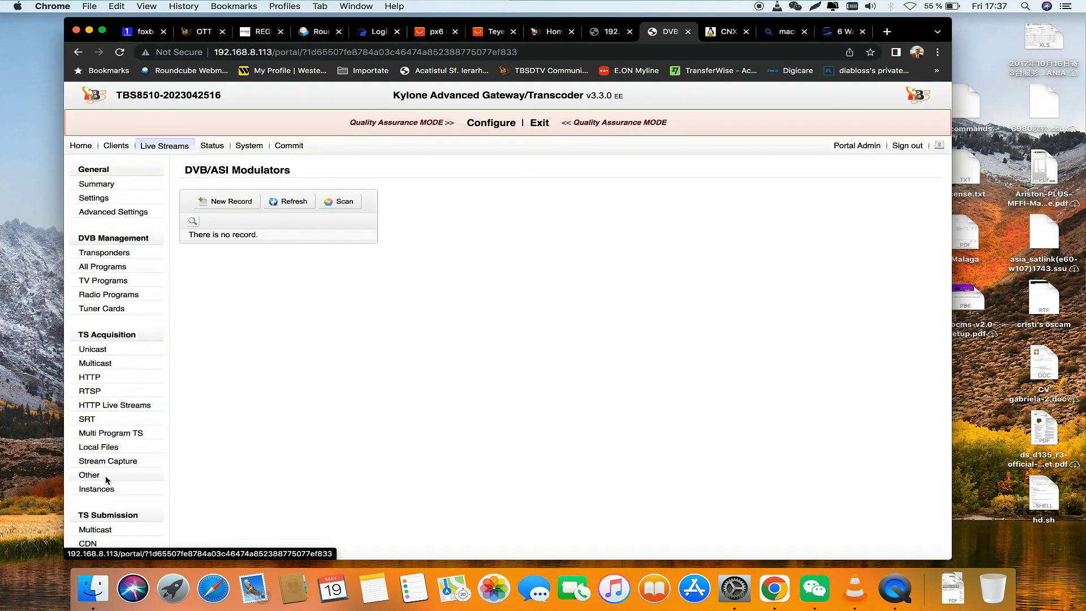
Step: Open the HD 3Mbps H265* post-processing profile and examine its decoder, video and audio encoder, video effects and health check settings
{"action": "scroll", "coordinate": [444, 383], "scroll_direction": "down", "scroll_amount": 3}
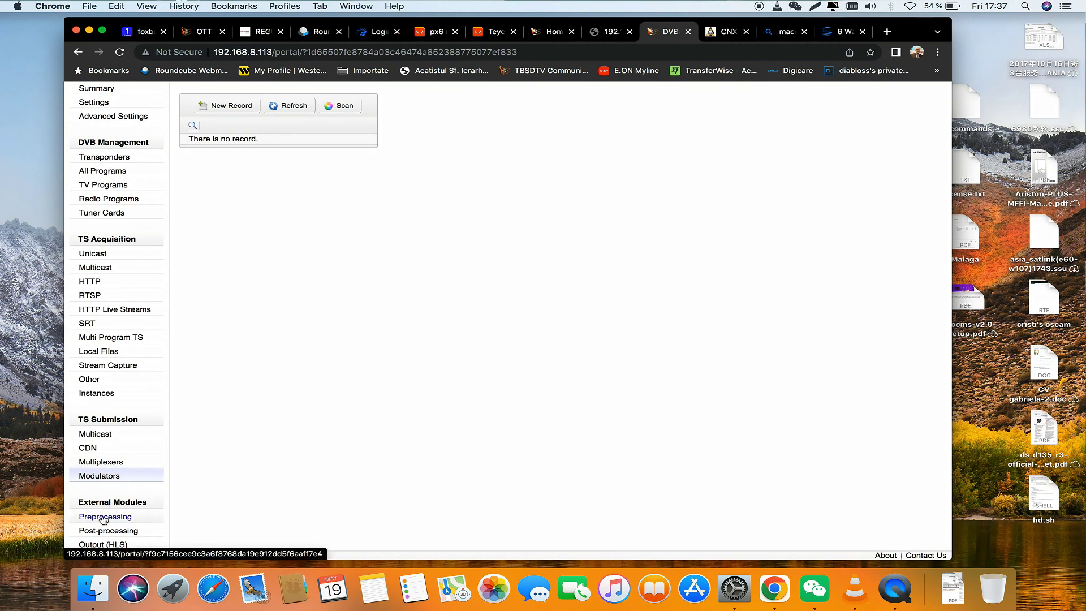
{"action": "left_click", "coordinate": [113, 531]}
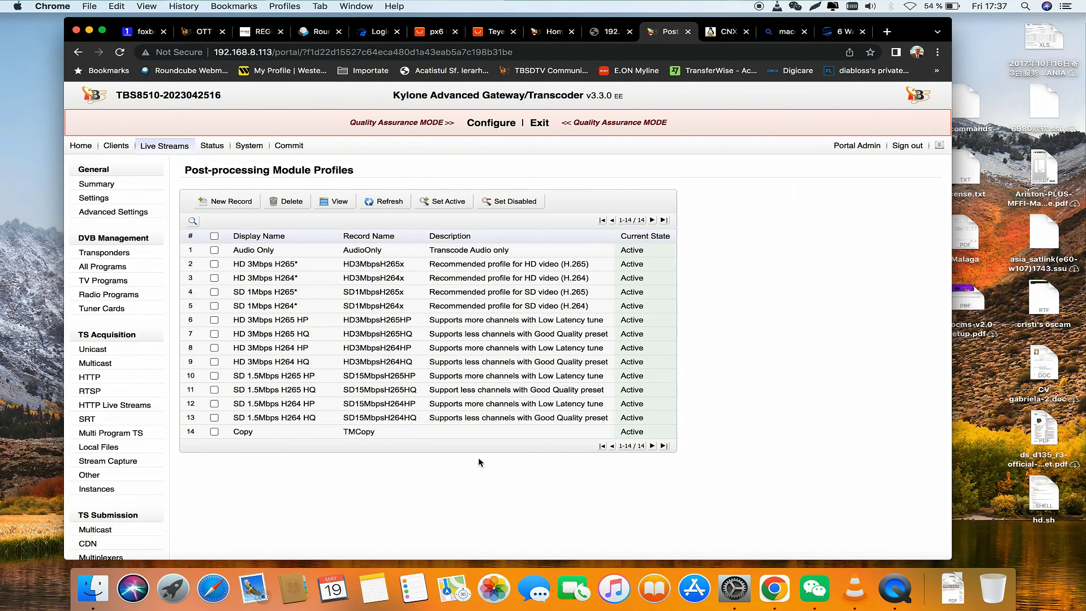
{"action": "left_click", "coordinate": [466, 264]}
{"action": "scroll", "coordinate": [468, 268], "scroll_direction": "down", "scroll_amount": 5}
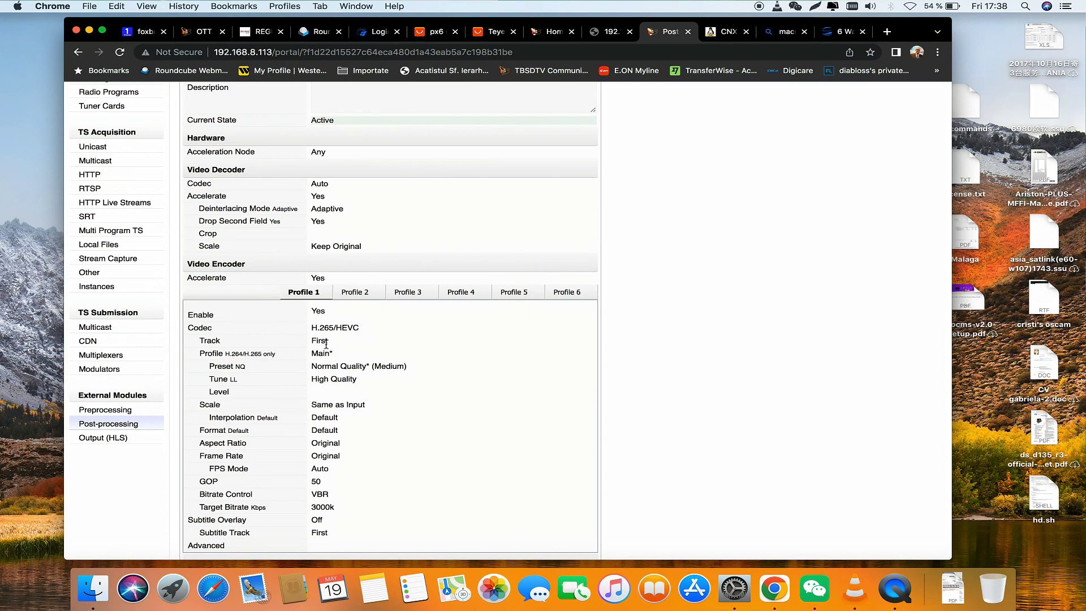
{"action": "scroll", "coordinate": [358, 395], "scroll_direction": "down", "scroll_amount": 10}
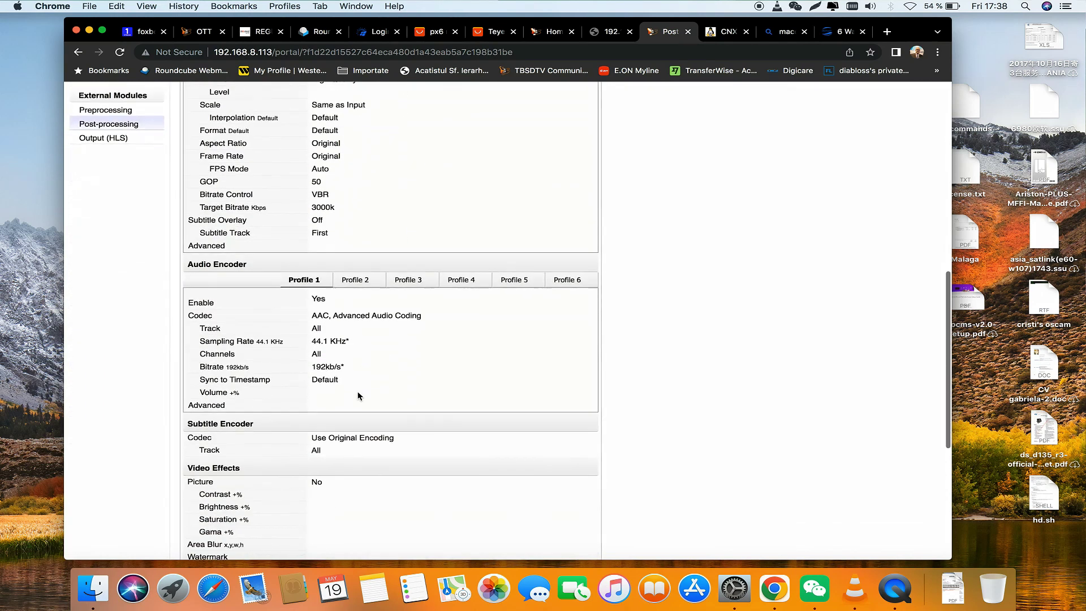
{"action": "scroll", "coordinate": [358, 395], "scroll_direction": "down", "scroll_amount": 3}
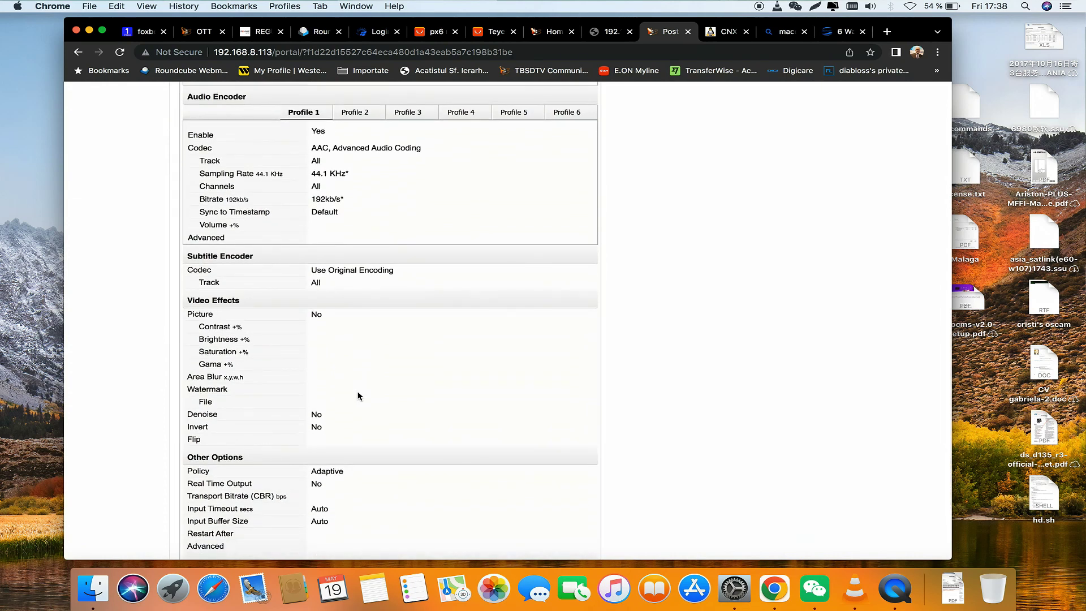
{"action": "scroll", "coordinate": [358, 396], "scroll_direction": "up", "scroll_amount": 1}
{"action": "scroll", "coordinate": [358, 395], "scroll_direction": "up", "scroll_amount": 1}
{"action": "scroll", "coordinate": [358, 396], "scroll_direction": "down", "scroll_amount": 5}
{"action": "scroll", "coordinate": [358, 396], "scroll_direction": "up", "scroll_amount": 1}
{"action": "scroll", "coordinate": [358, 395], "scroll_direction": "down", "scroll_amount": 1}
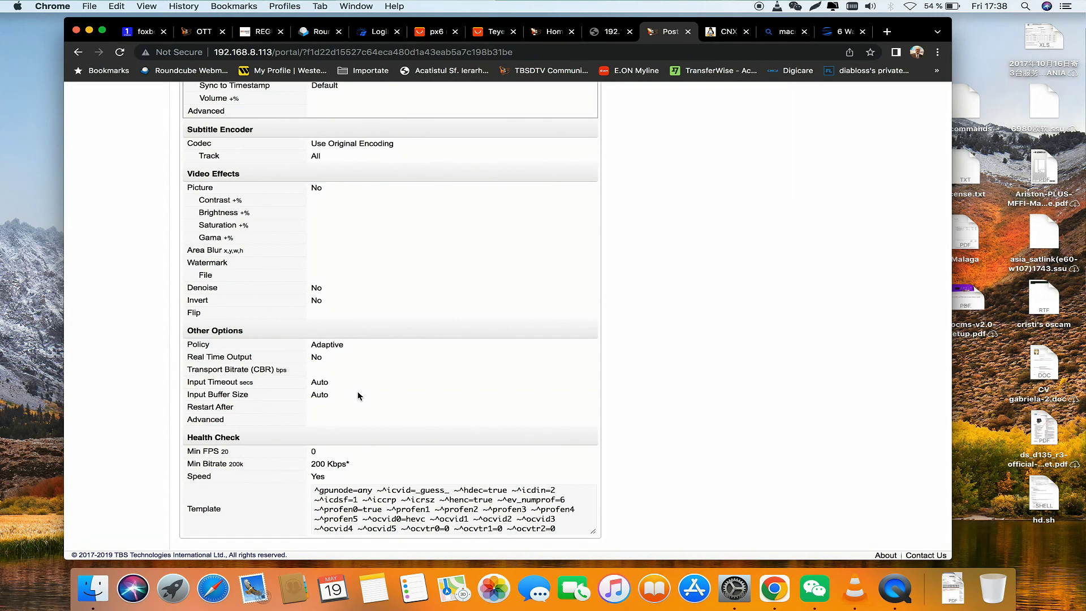
Step: Review the list of Output Module Profiles (HLS) under External Modules
{"action": "scroll", "coordinate": [358, 395], "scroll_direction": "up", "scroll_amount": 8}
{"action": "left_click", "coordinate": [110, 266]}
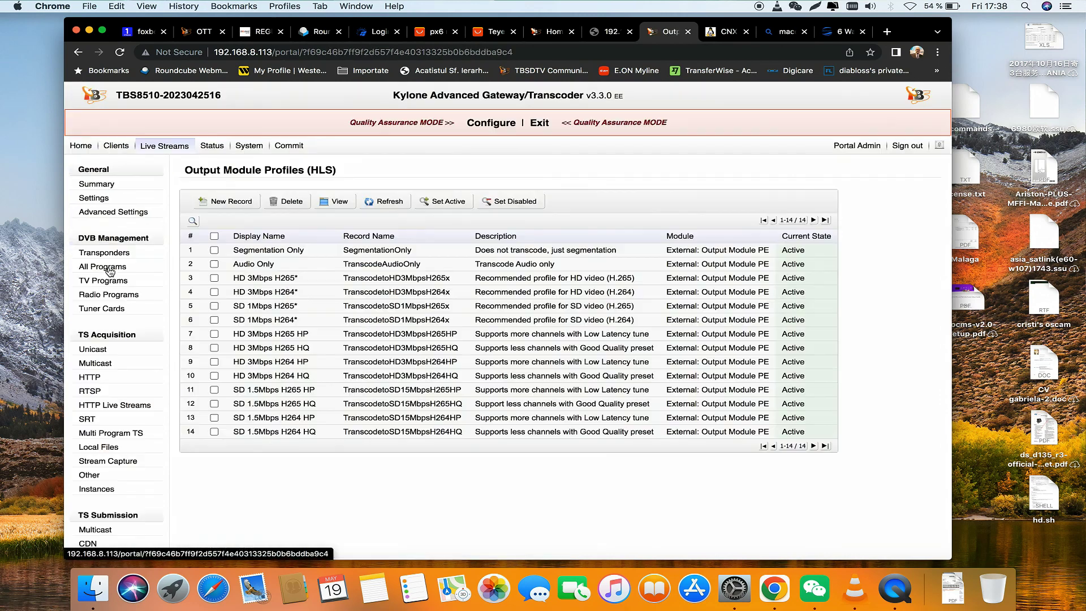
{"action": "scroll", "coordinate": [325, 495], "scroll_direction": "down", "scroll_amount": 3}
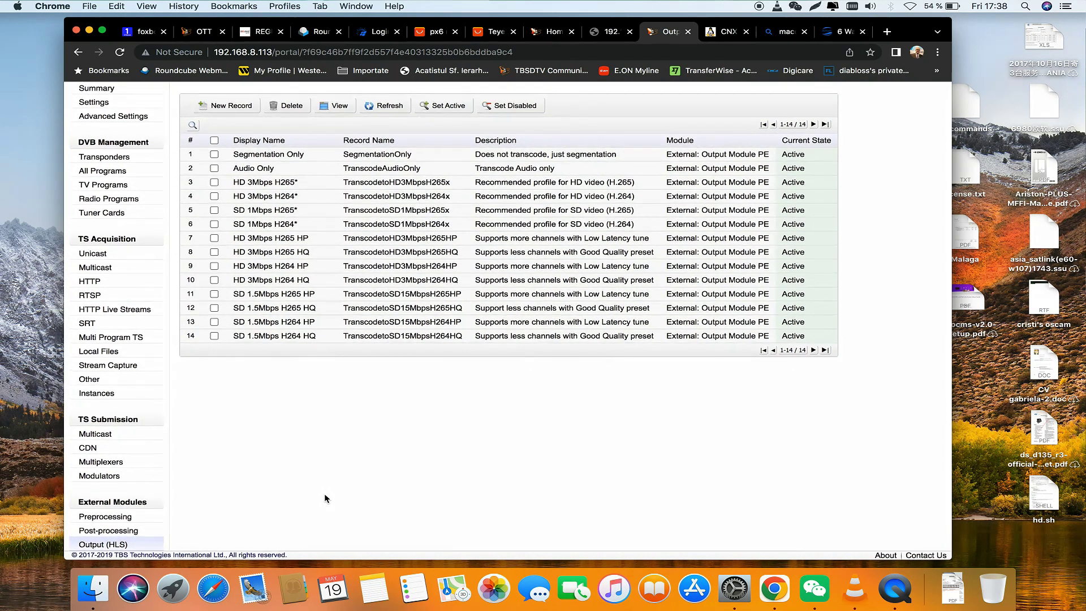
{"action": "scroll", "coordinate": [324, 493], "scroll_direction": "up", "scroll_amount": 3}
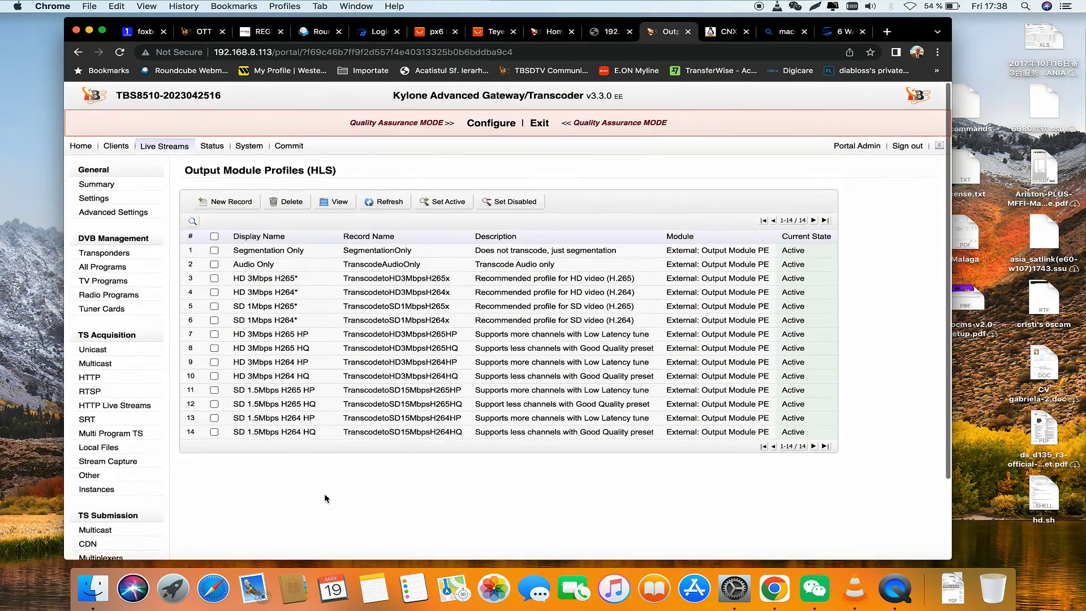
Step: Open the Media Server Status Monitor and examine the system load, network traffic, local files and instances statistics
{"action": "left_click", "coordinate": [210, 149]}
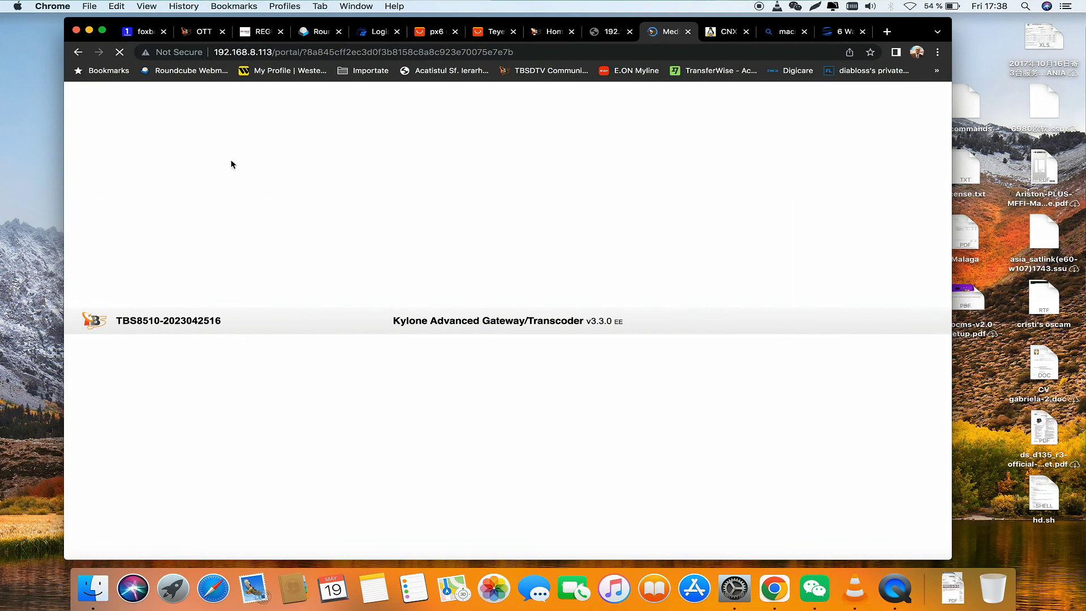
{"action": "right_click", "coordinate": [229, 160]}
{"action": "left_click", "coordinate": [283, 186]}
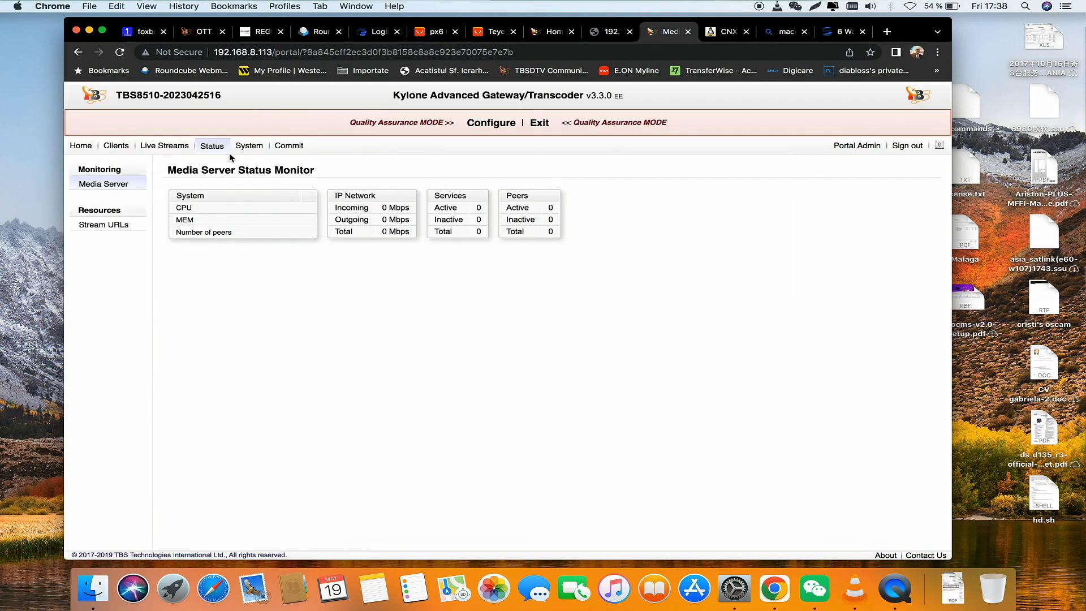
{"action": "left_click", "coordinate": [211, 147]}
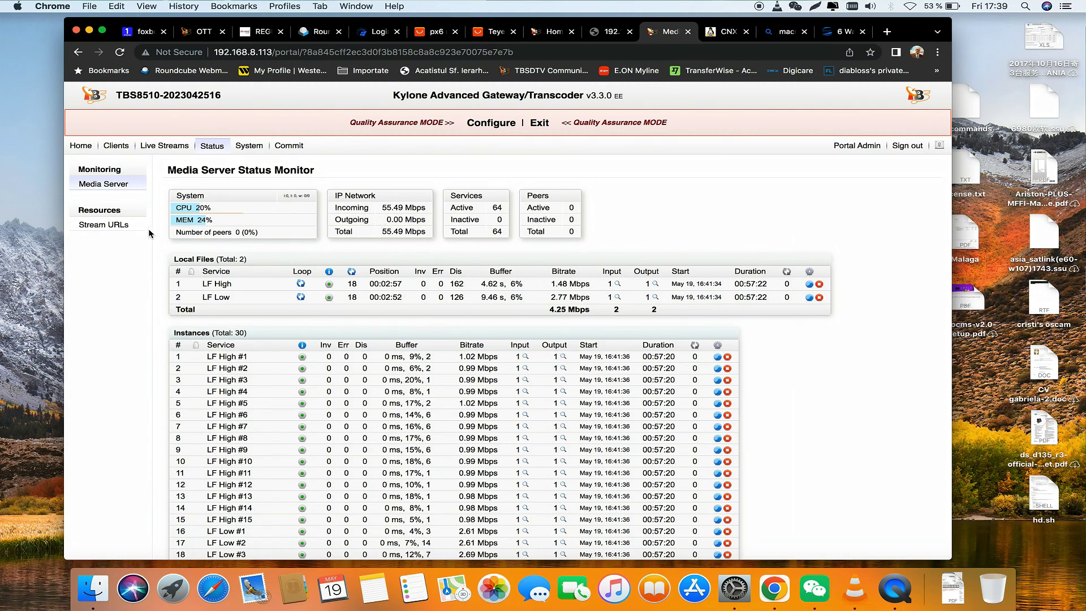
{"action": "scroll", "coordinate": [99, 315], "scroll_direction": "down", "scroll_amount": 3}
{"action": "scroll", "coordinate": [99, 315], "scroll_direction": "down", "scroll_amount": 12}
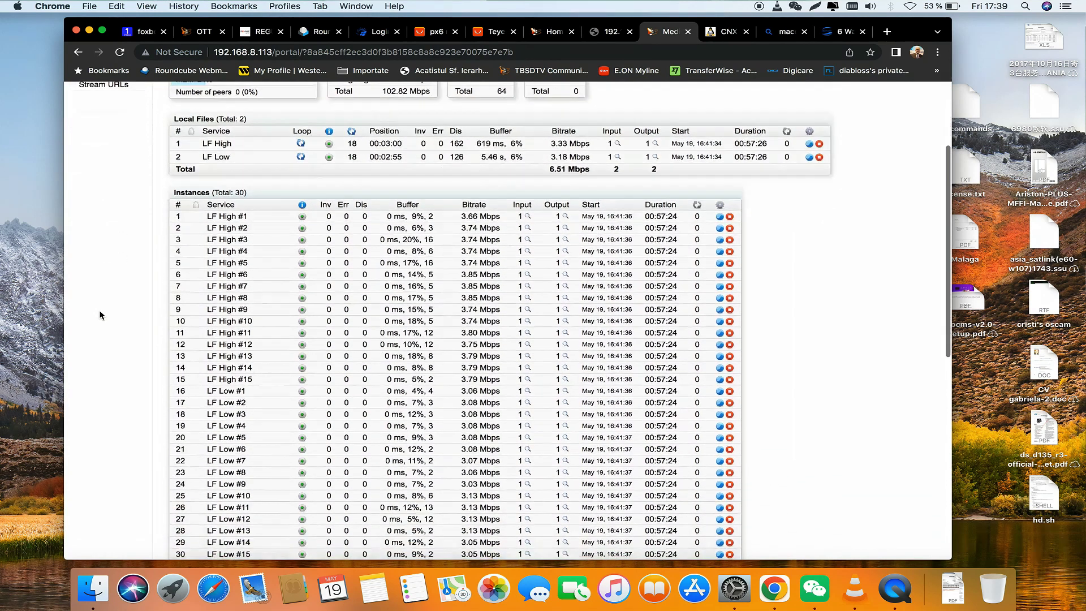
{"action": "scroll", "coordinate": [100, 315], "scroll_direction": "up", "scroll_amount": 15}
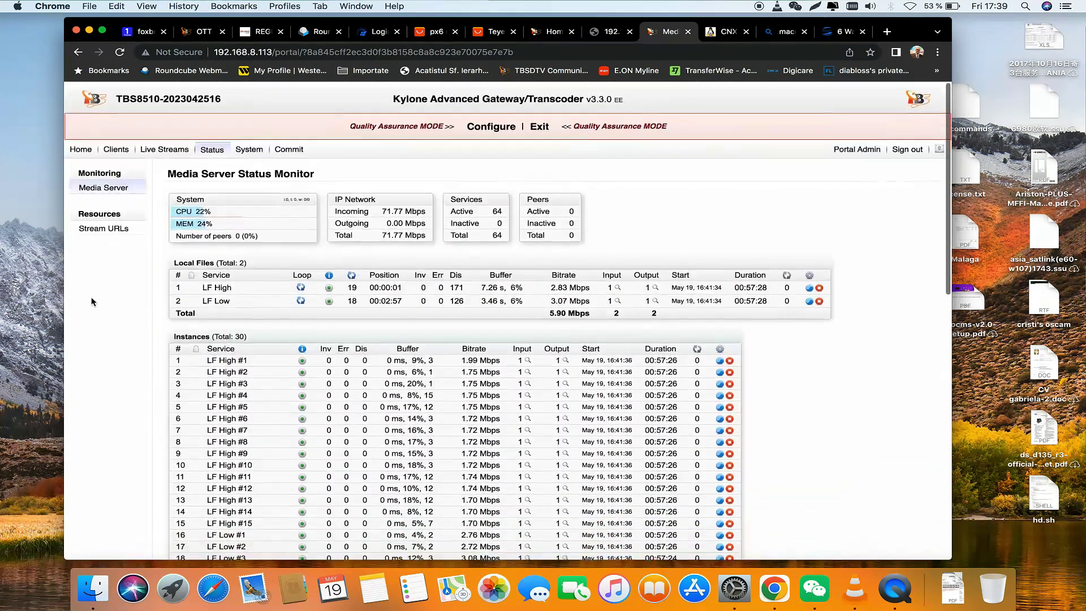
Step: Display the Stream Access URLs in List View to see each program's original and post-process links
{"action": "left_click", "coordinate": [104, 225]}
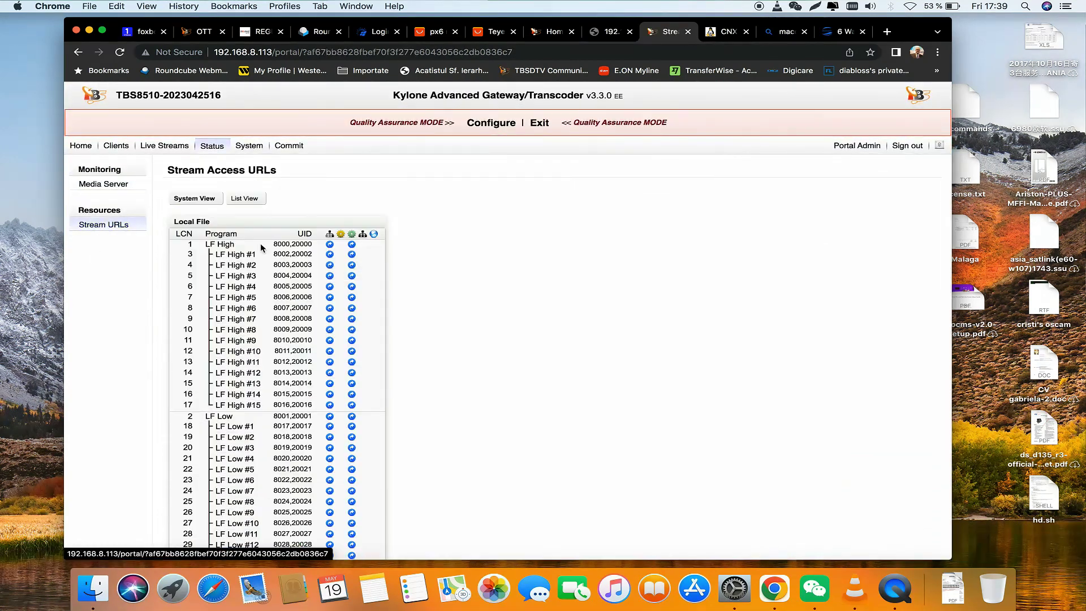
{"action": "left_click", "coordinate": [235, 198]}
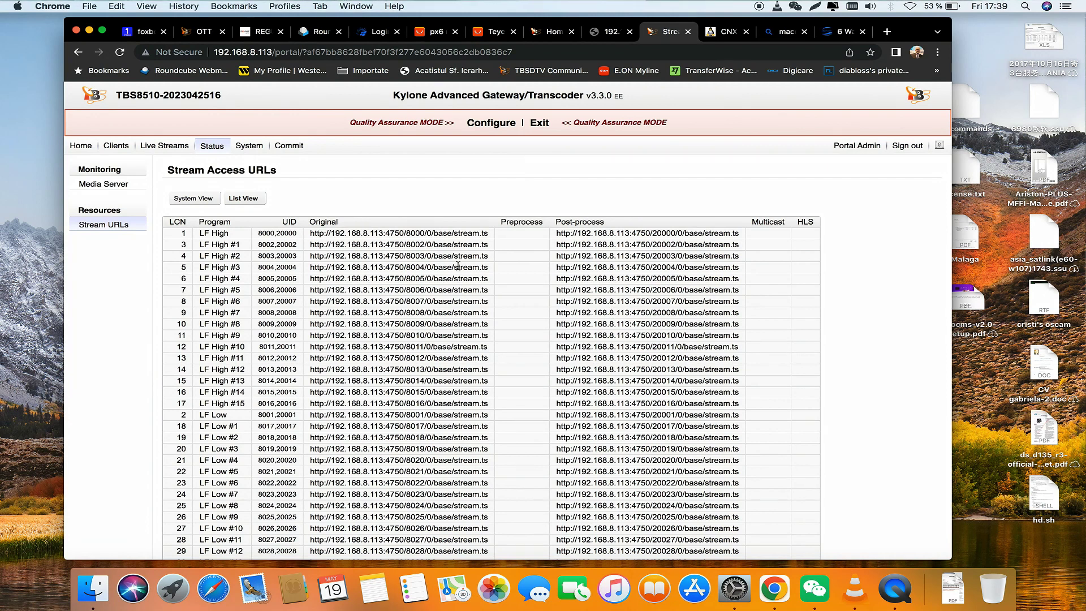
Step: Review the System Info / Settings page, covering version information, media server status, operating system and central management
{"action": "left_click", "coordinate": [249, 146]}
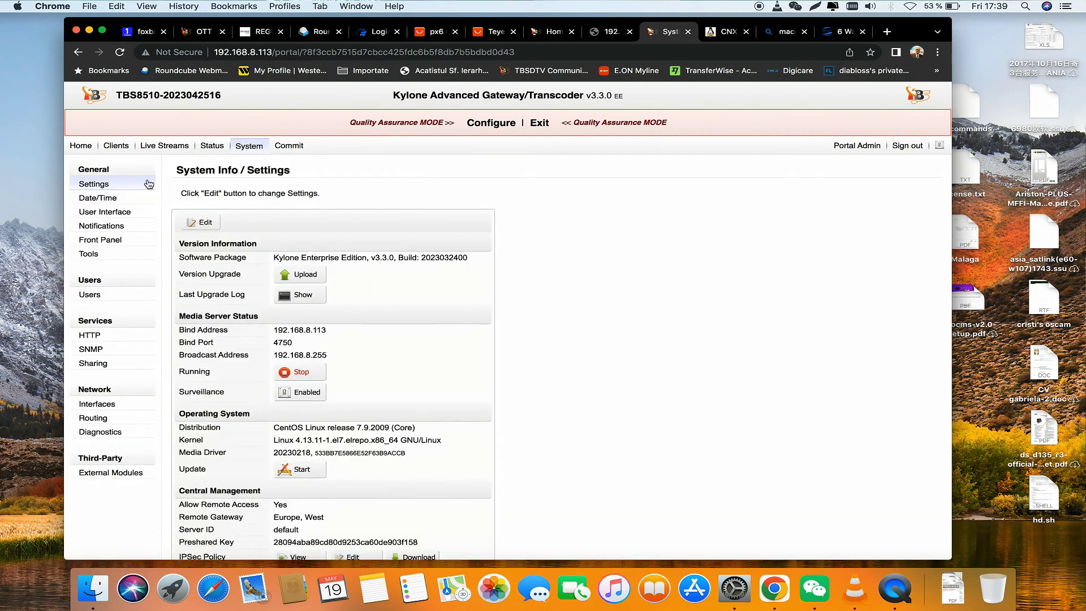
{"action": "scroll", "coordinate": [249, 317], "scroll_direction": "down", "scroll_amount": 2}
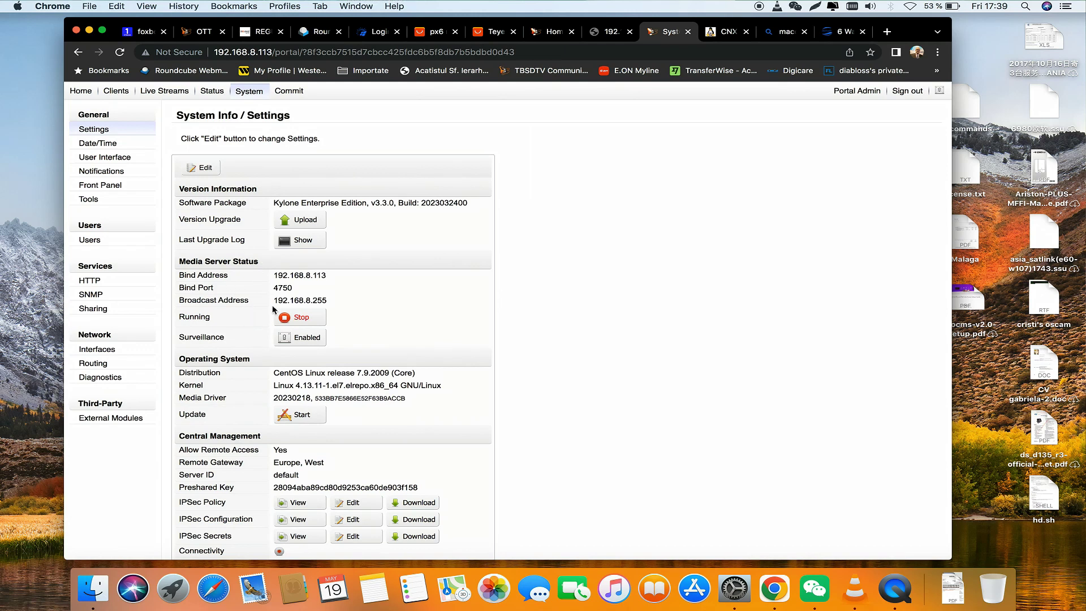
{"action": "scroll", "coordinate": [270, 309], "scroll_direction": "down", "scroll_amount": 1}
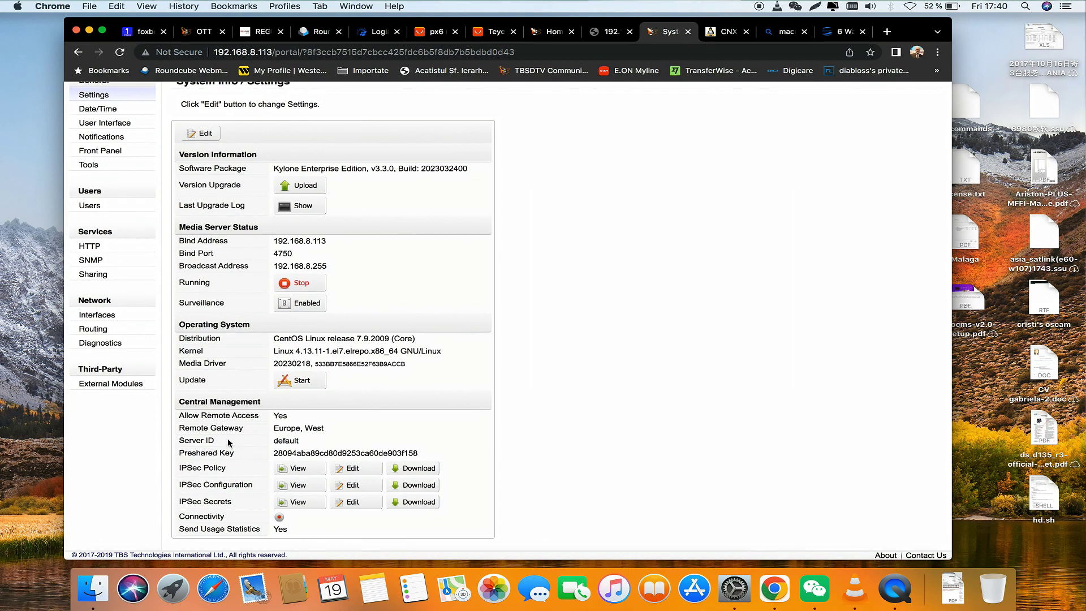
{"action": "scroll", "coordinate": [230, 482], "scroll_direction": "down", "scroll_amount": 1}
{"action": "scroll", "coordinate": [257, 504], "scroll_direction": "up", "scroll_amount": 3}
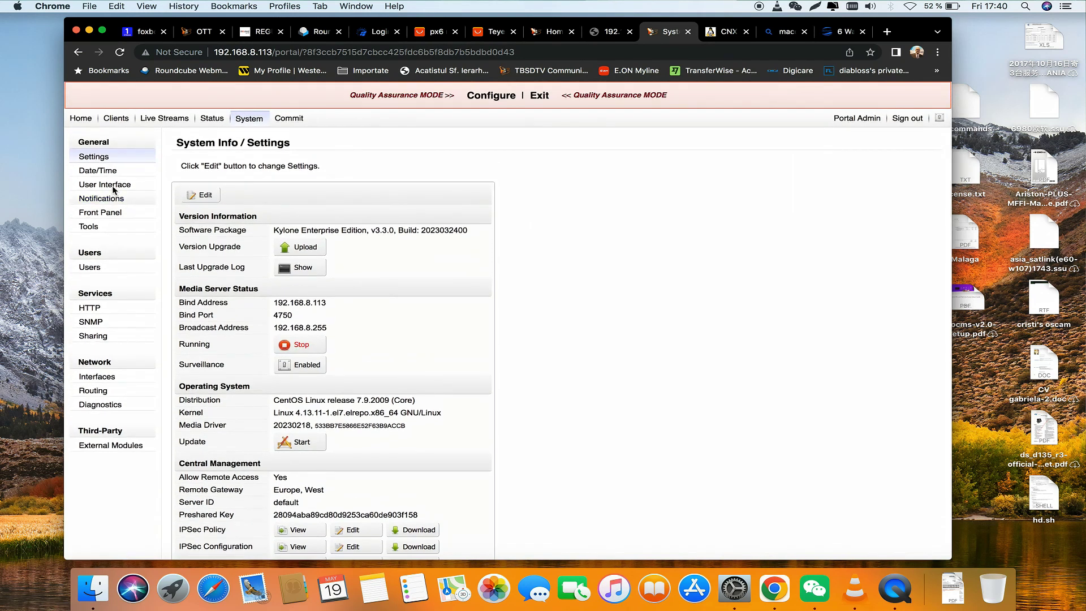
Step: Review the system Tools page, from media server, archiving and licensing controls to system operations, storage and logs
{"action": "left_click", "coordinate": [91, 228]}
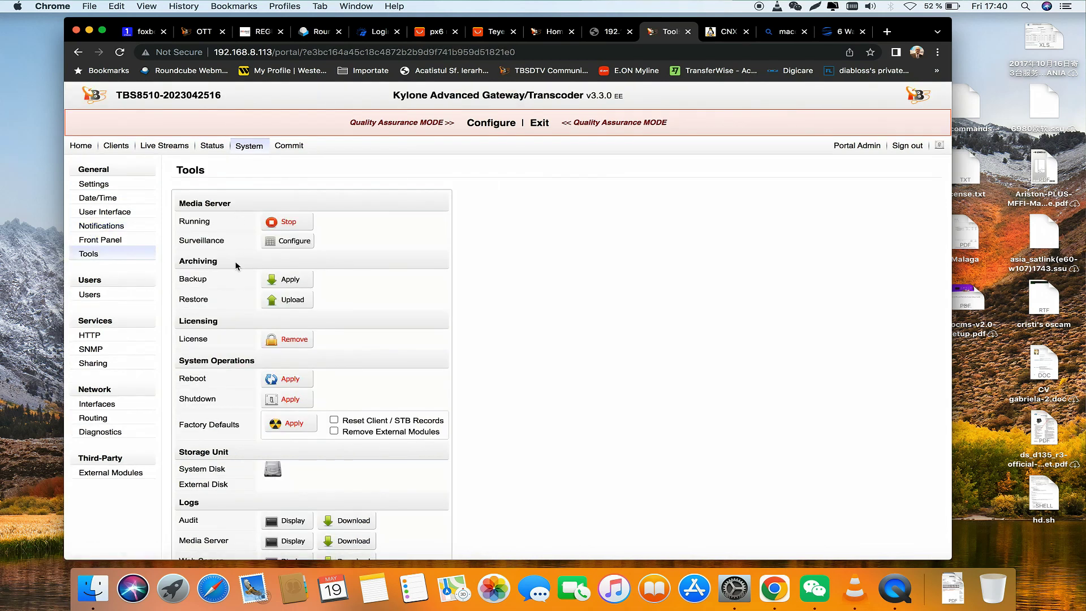
{"action": "left_click", "coordinate": [278, 226]}
{"action": "scroll", "coordinate": [621, 393], "scroll_direction": "down", "scroll_amount": 2}
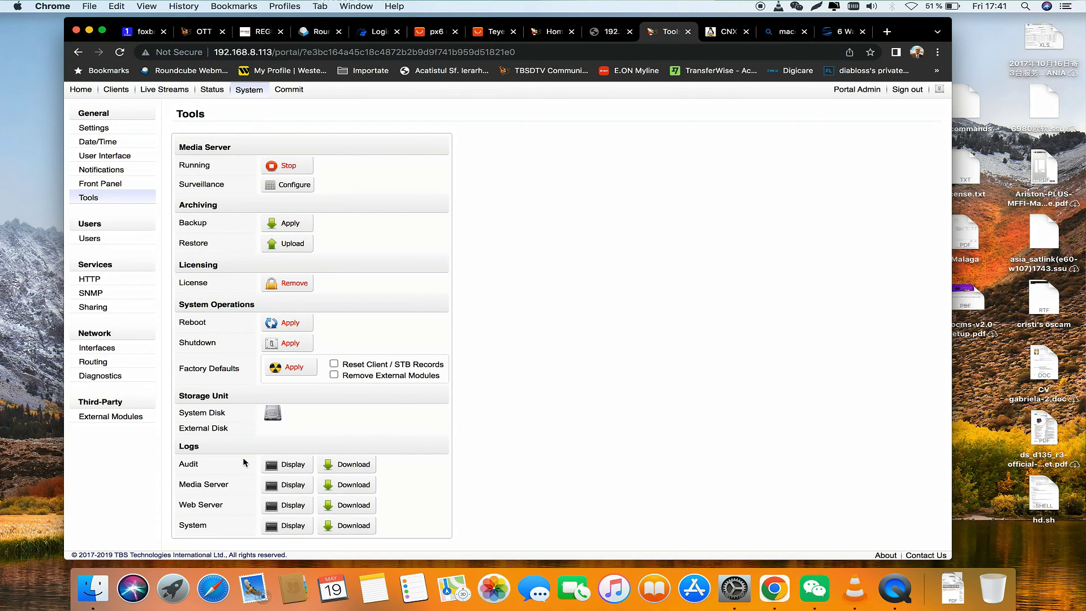
Step: Review the Web Portal Users list and the HTTP, SNMP and folder sharing service settings
{"action": "left_click", "coordinate": [88, 240]}
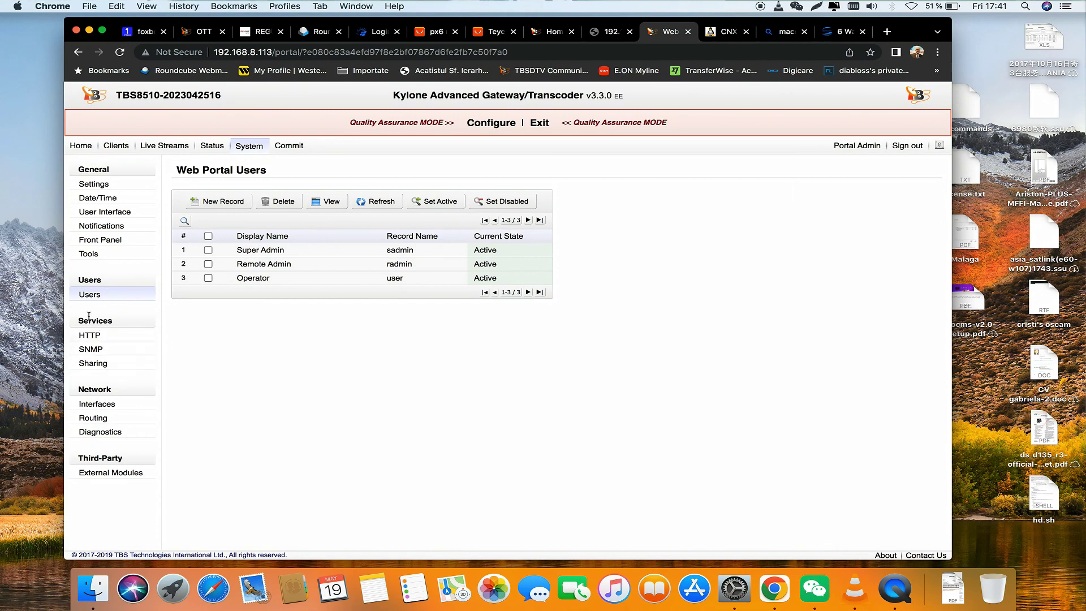
{"action": "left_click", "coordinate": [89, 335]}
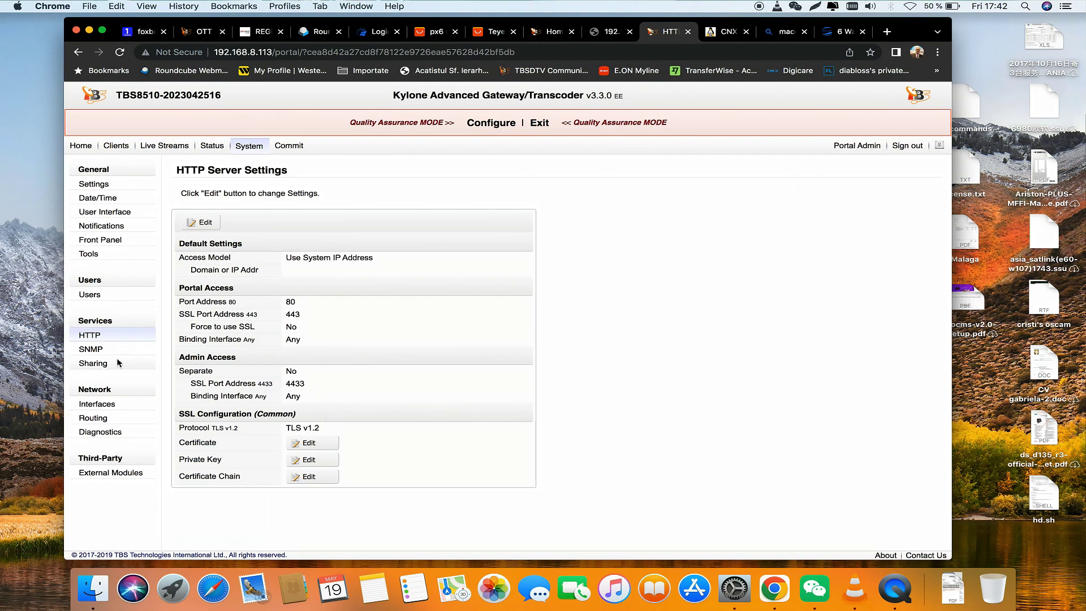
{"action": "left_click", "coordinate": [90, 352]}
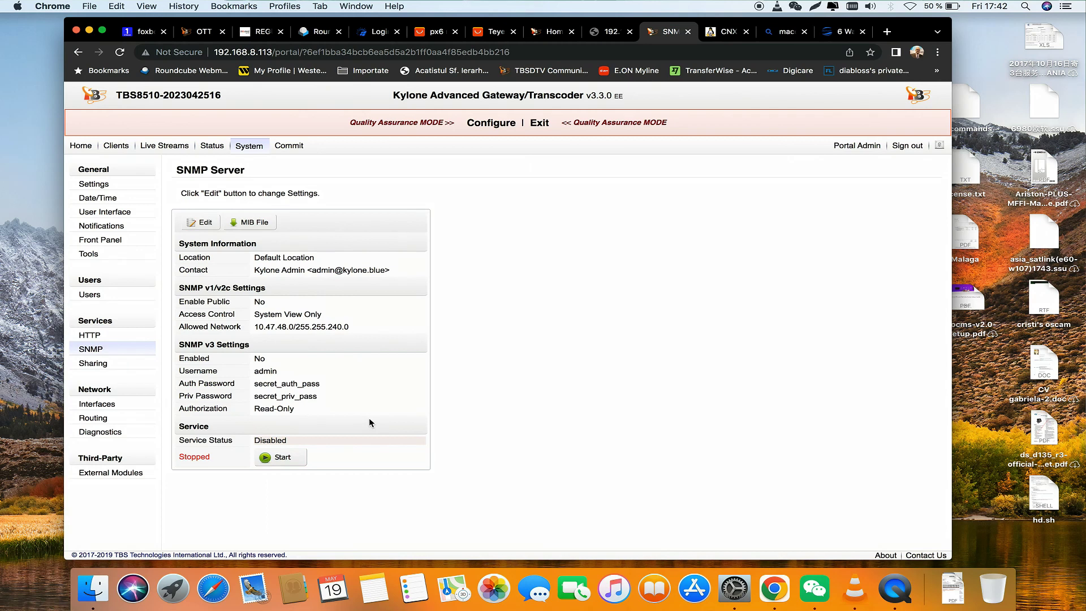
{"action": "left_click", "coordinate": [102, 364]}
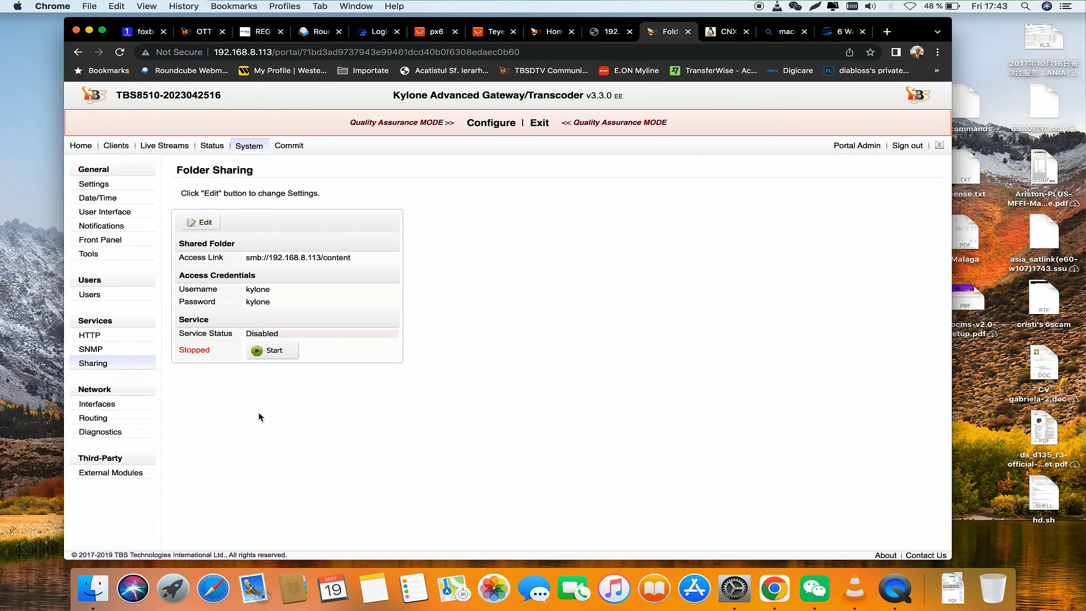
Step: Examine the enp5s0 network interface's settings, along with the static routing and network diagnostics pages
{"action": "left_click", "coordinate": [128, 400]}
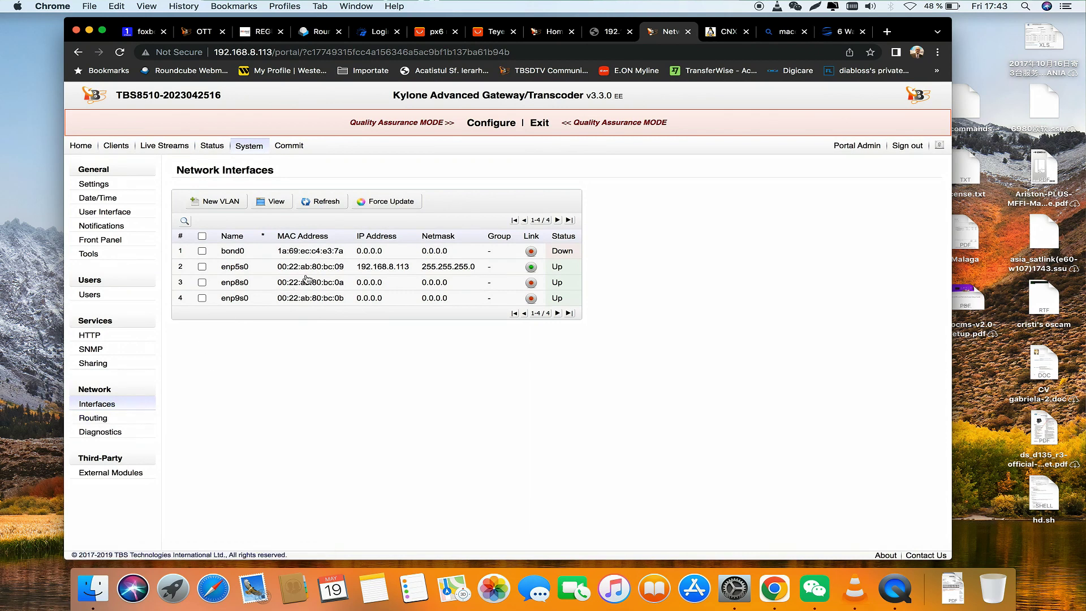
{"action": "double_click", "coordinate": [327, 270]}
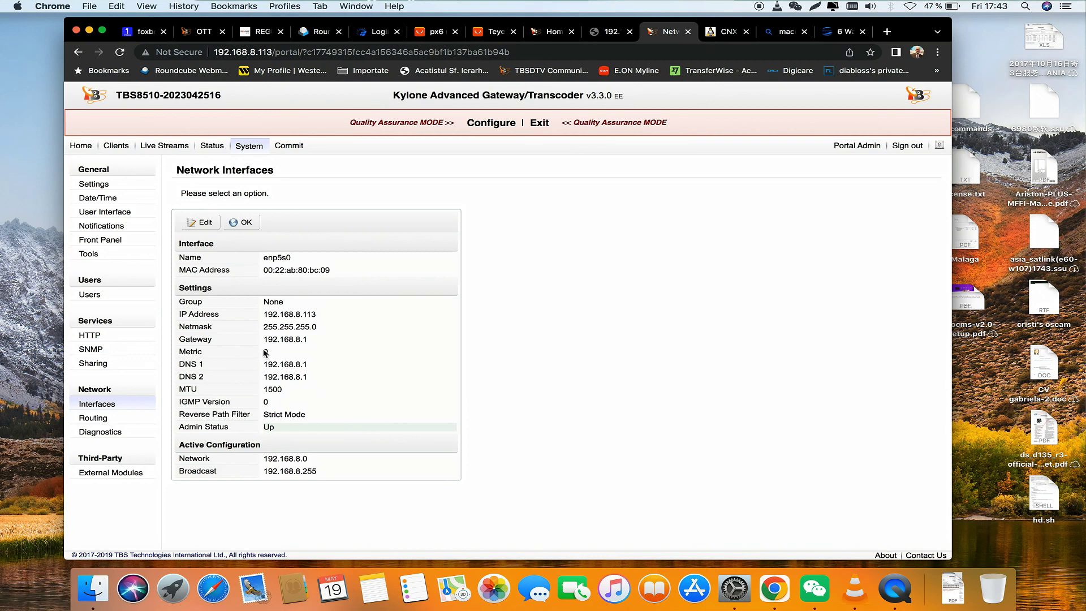
{"action": "left_click", "coordinate": [93, 418]}
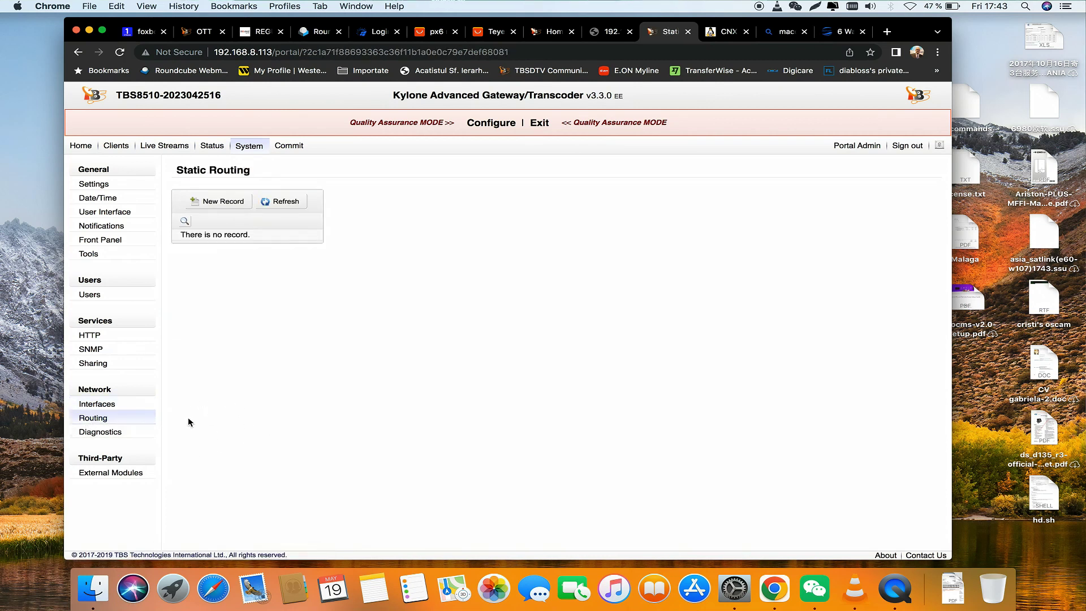
{"action": "left_click", "coordinate": [107, 433]}
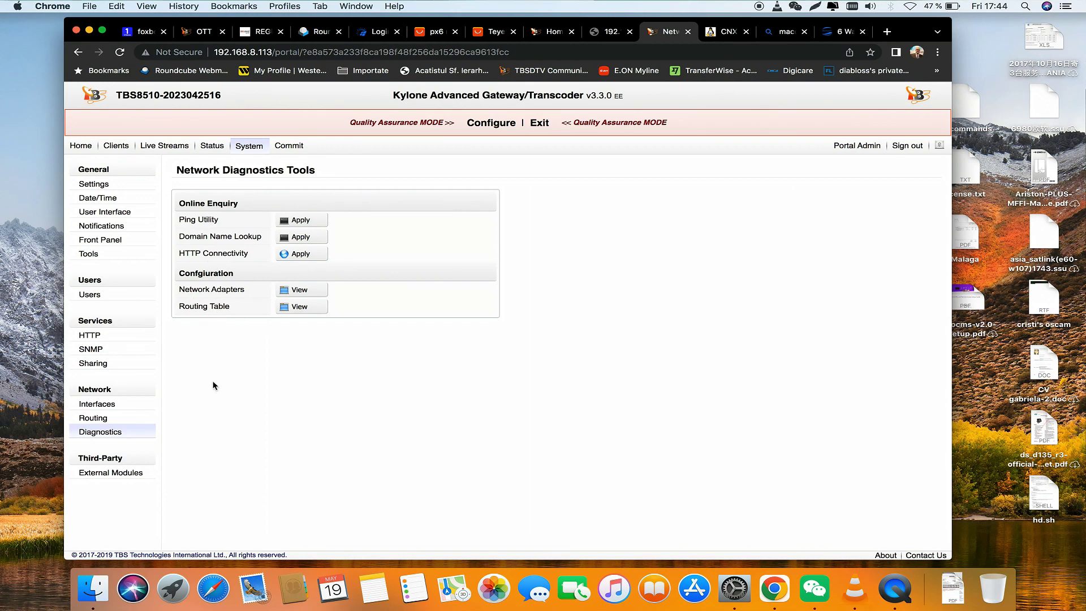
Step: Review the list of Third-Party External Modules installed on the system
{"action": "left_click", "coordinate": [136, 472]}
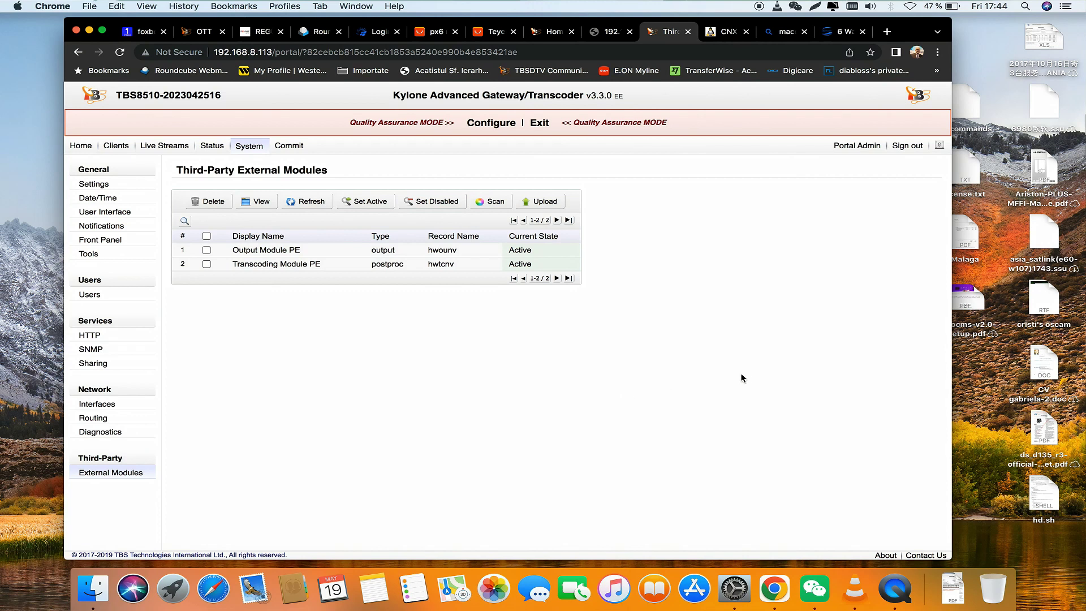
{"action": "left_click", "coordinate": [116, 472]}
Step: Open the Apply Changes page and choose Restart Streaming Engine as the commit option
{"action": "left_click", "coordinate": [289, 146]}
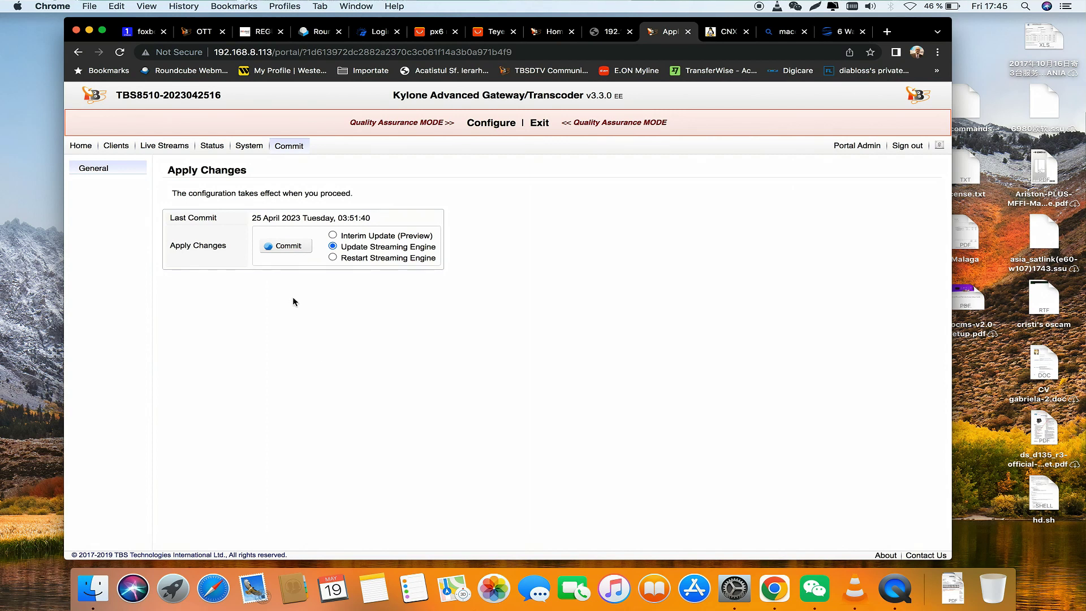
{"action": "left_click", "coordinate": [332, 257]}
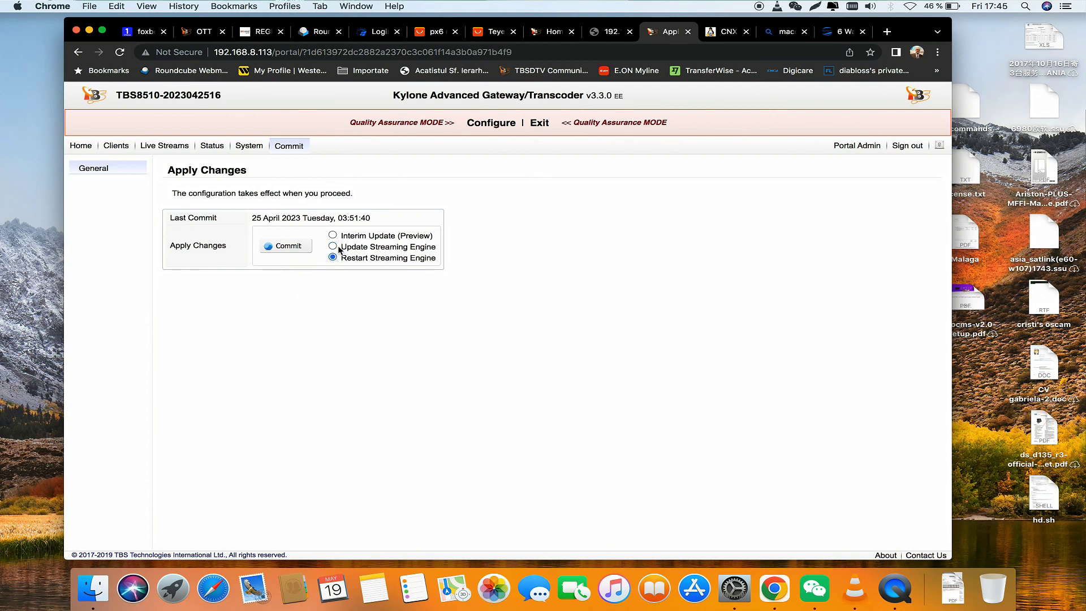